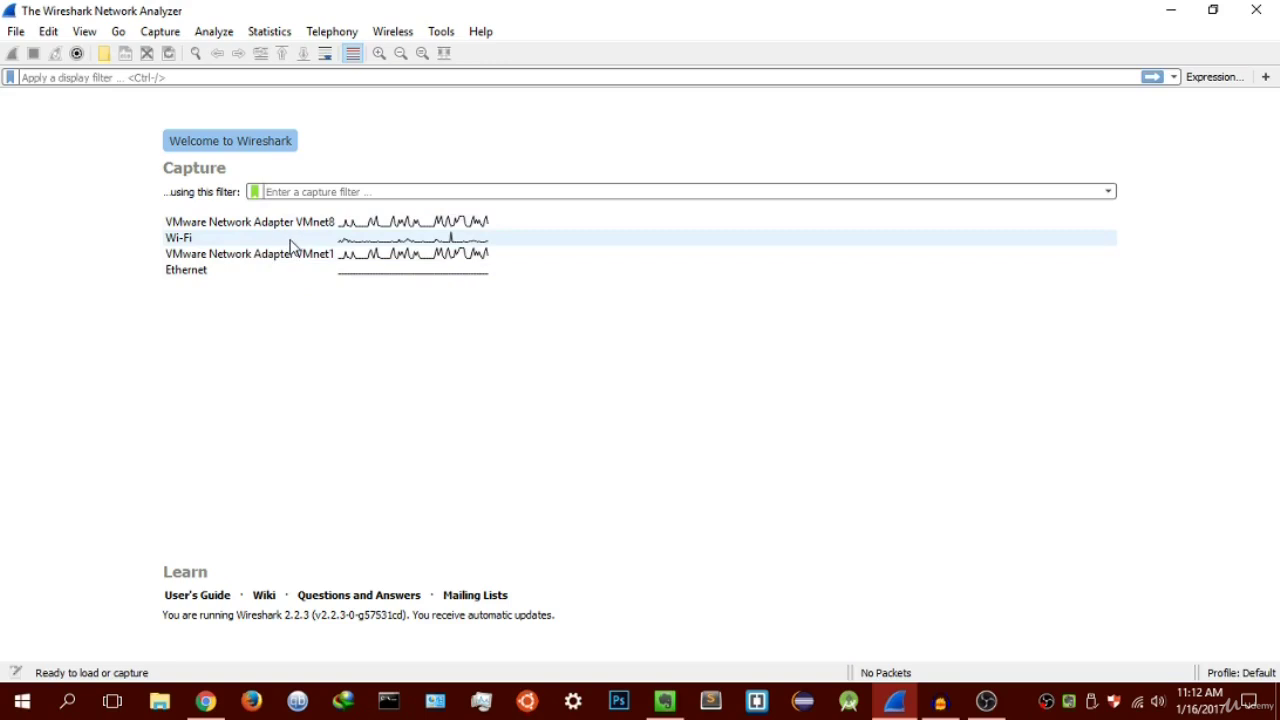
# Capture live traffic on the Wi-Fi interface and stop the capture once packets have been recorded.
pyautogui.moveTo(291, 245)
pyautogui.doubleClick(291, 241)
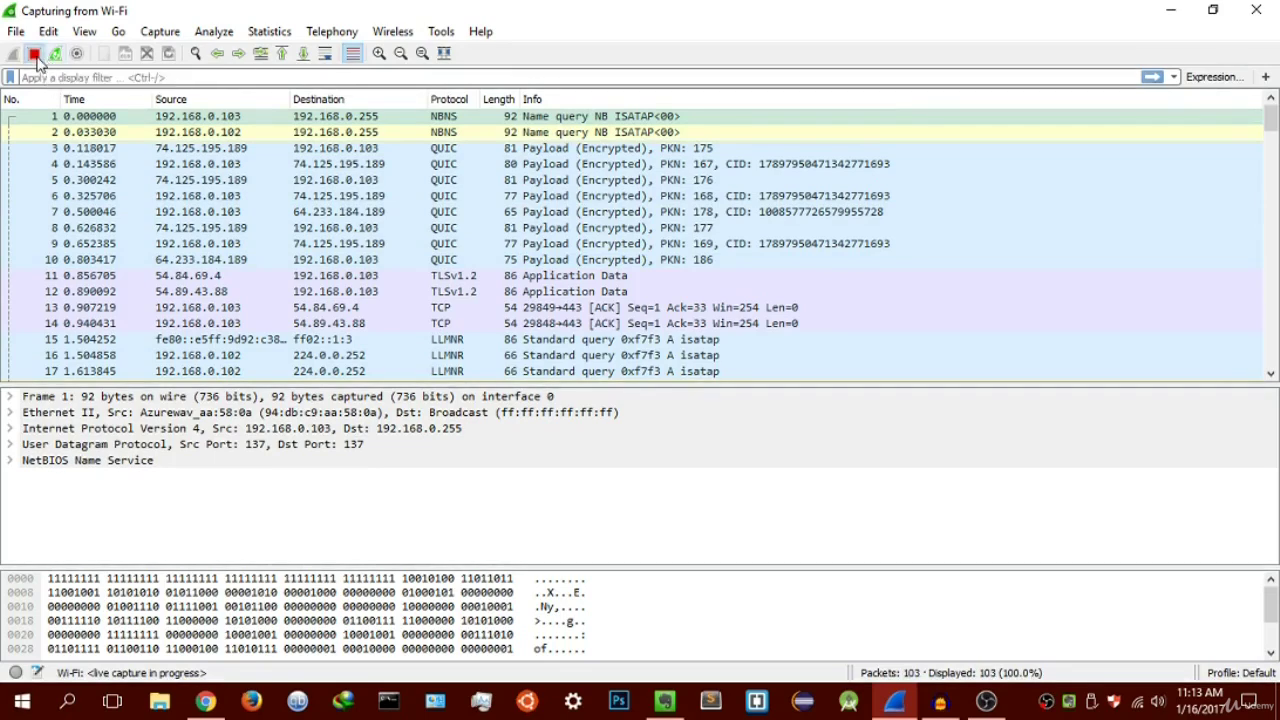
pyautogui.click(33, 53)
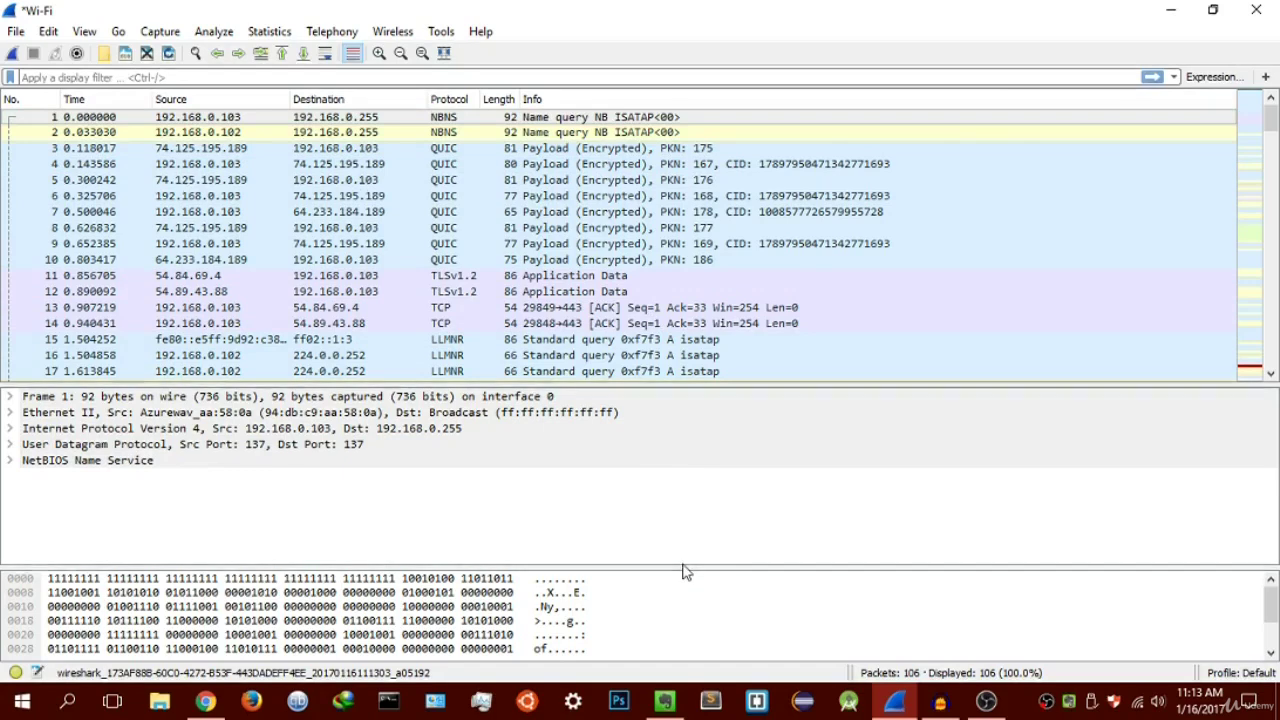
# Examine packet 6's frame details, collapse them, and expand its Ethernet II section.
pyautogui.click(476, 181)
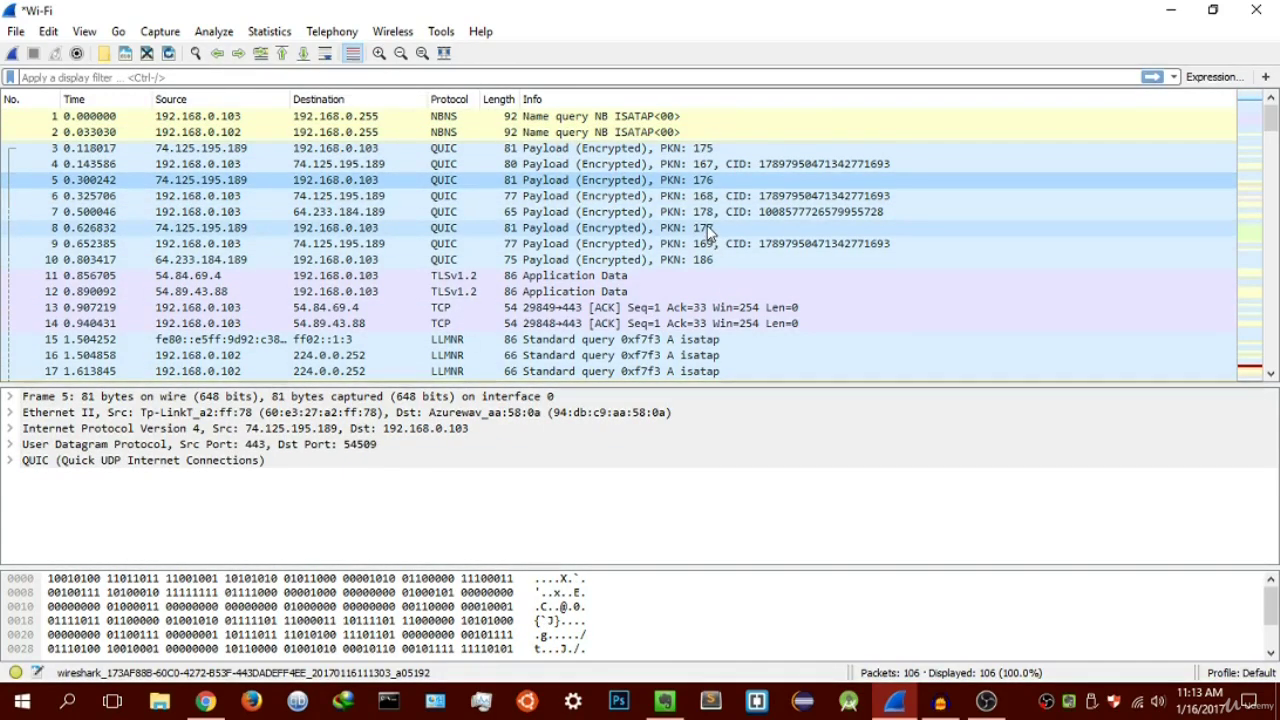
pyautogui.click(652, 200)
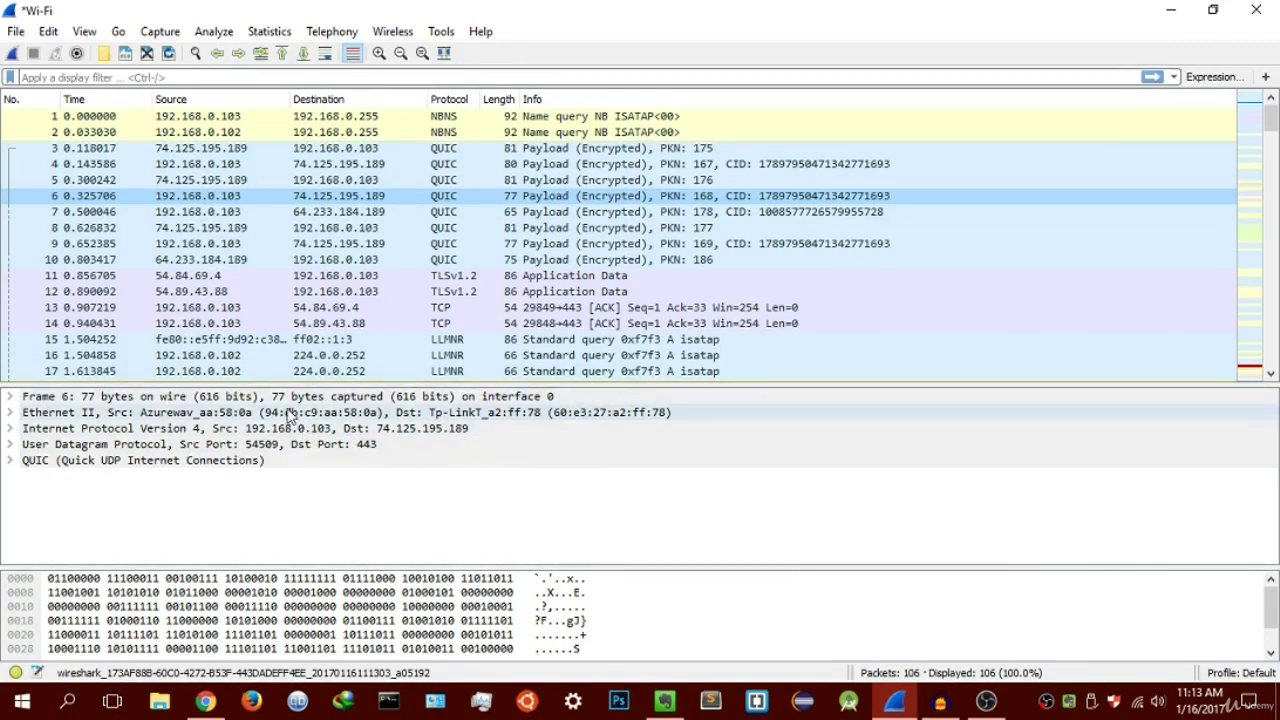
pyautogui.doubleClick(185, 397)
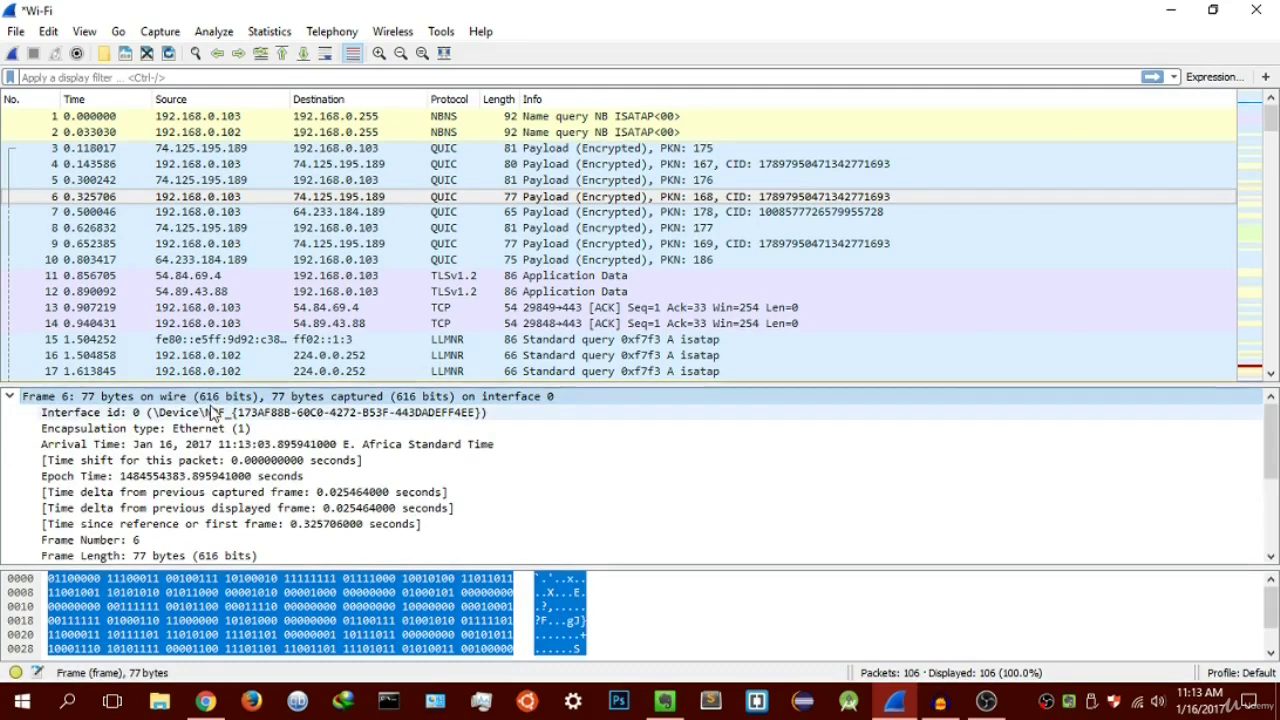
pyautogui.scroll(-3, 200, 410)
pyautogui.scroll(3, 190, 414)
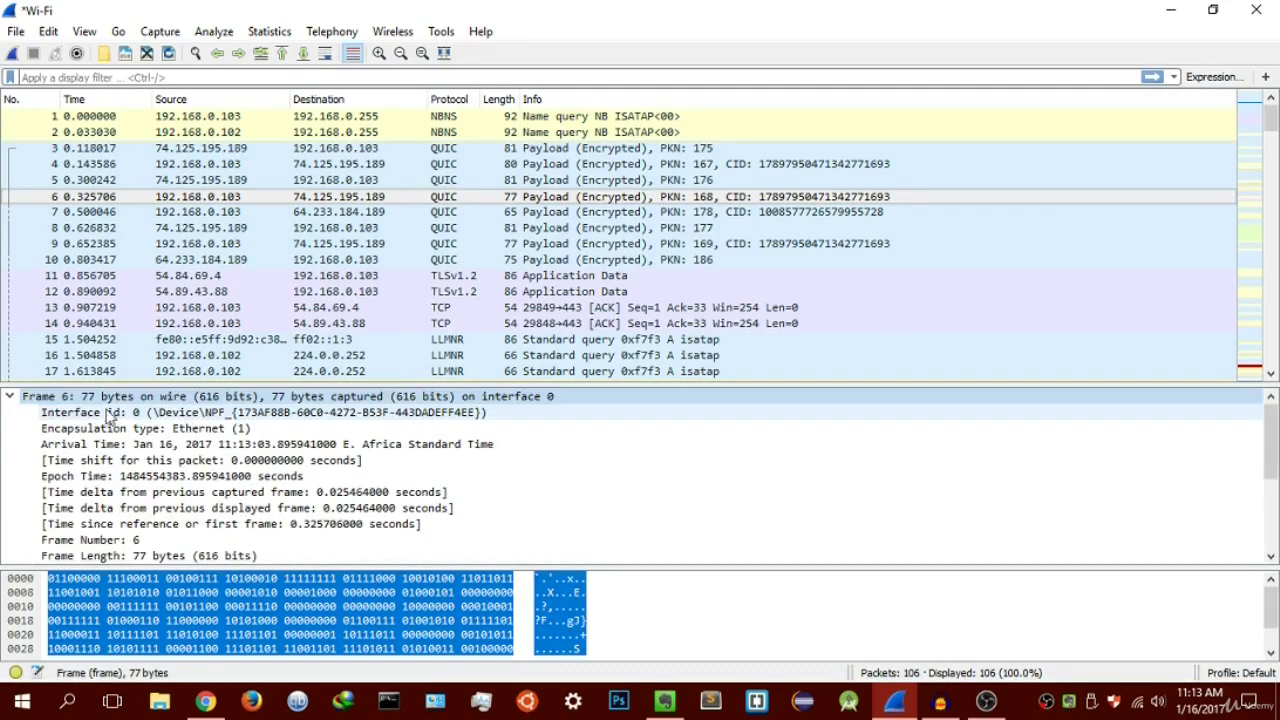
pyautogui.click(9, 397)
pyautogui.click(12, 413)
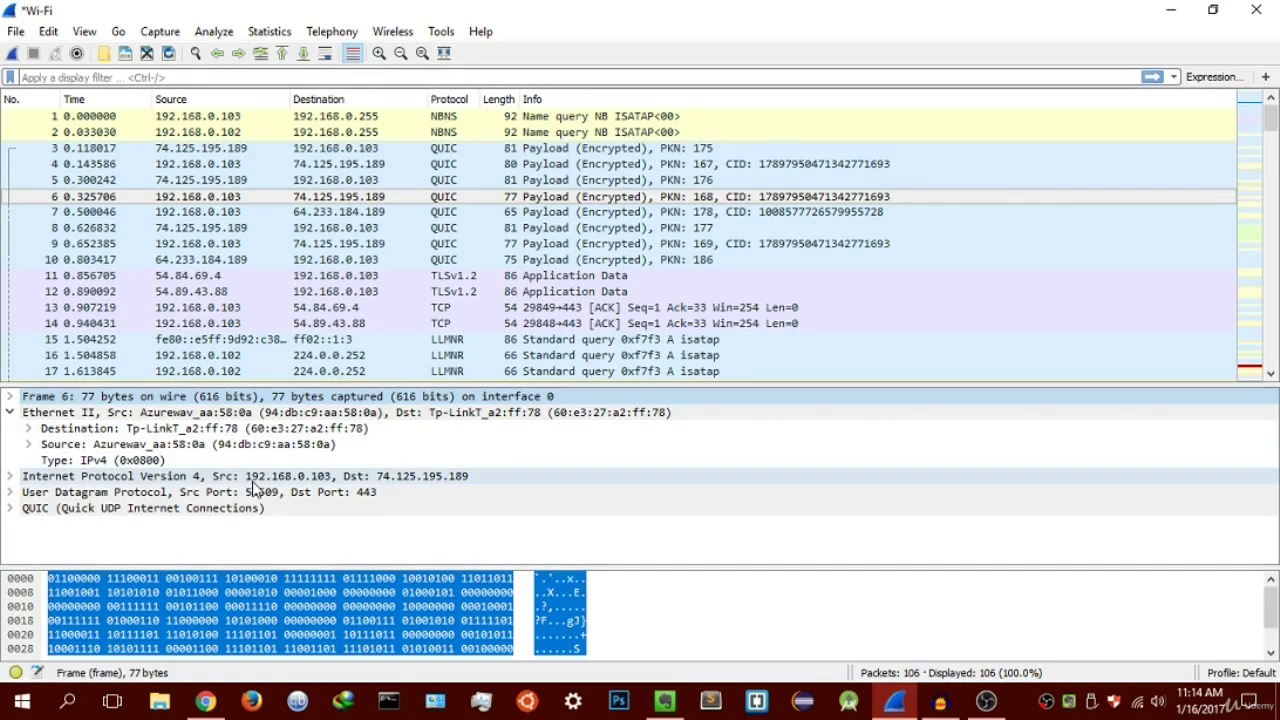
# Browse the packet list, select packet 9, and show its bytes as bits.
pyautogui.click(640, 290)
pyautogui.scroll(-3, 612, 283)
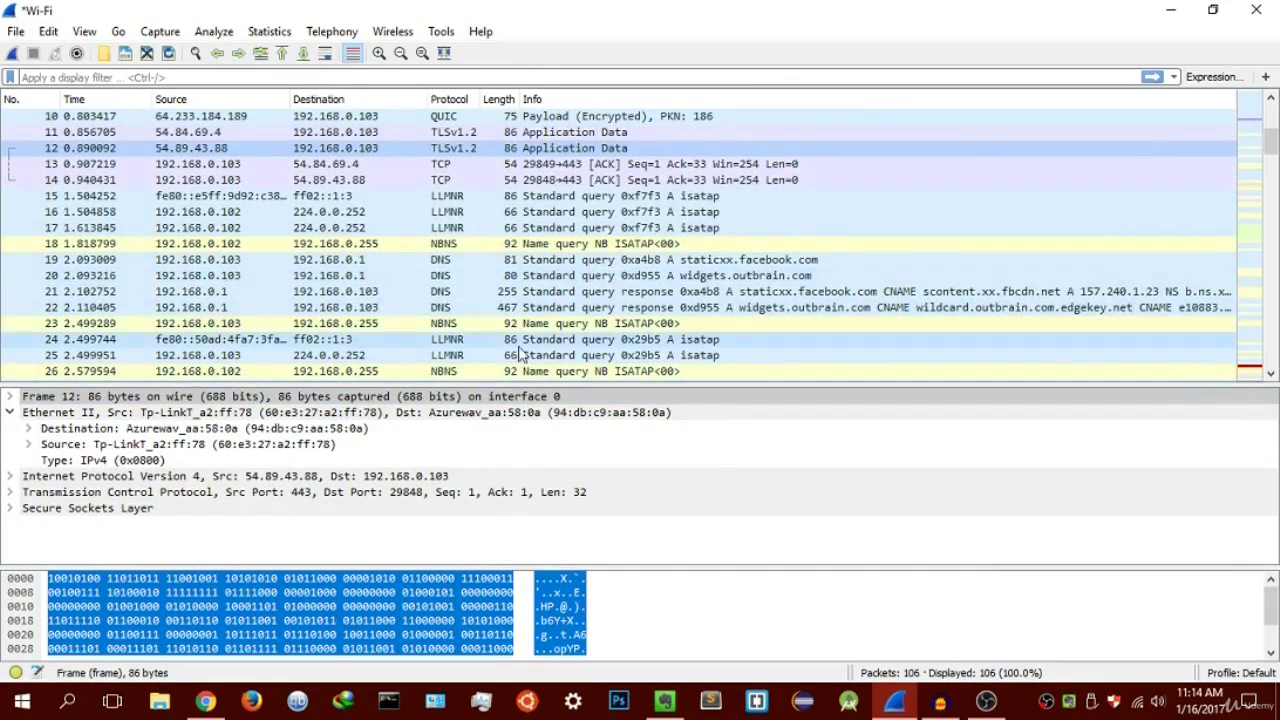
pyautogui.scroll(3, 519, 355)
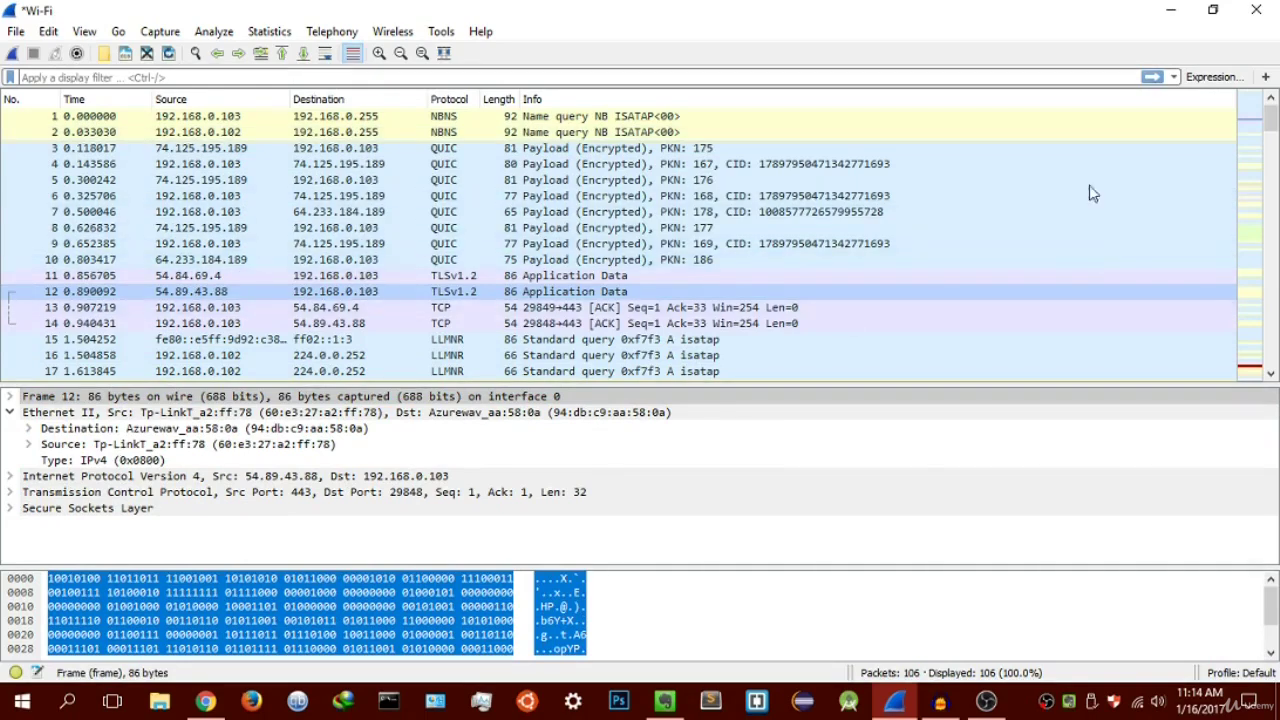
pyautogui.click(900, 244)
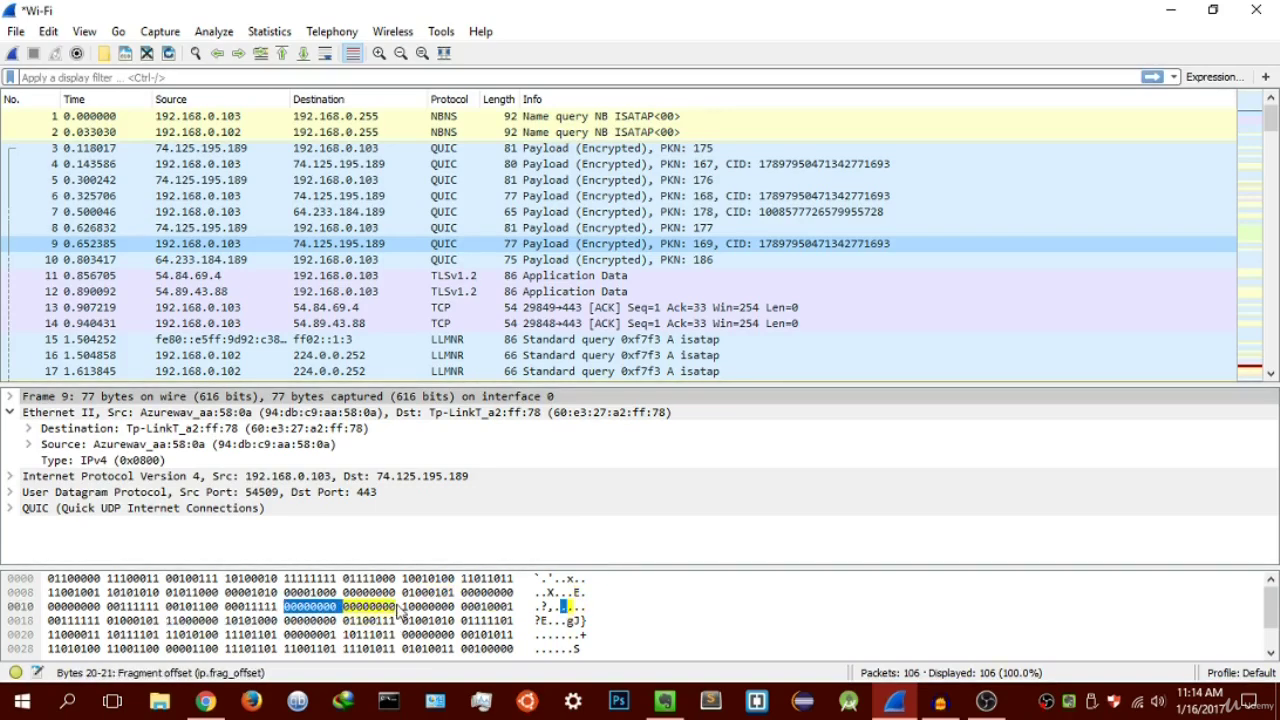
pyautogui.rightClick(305, 604)
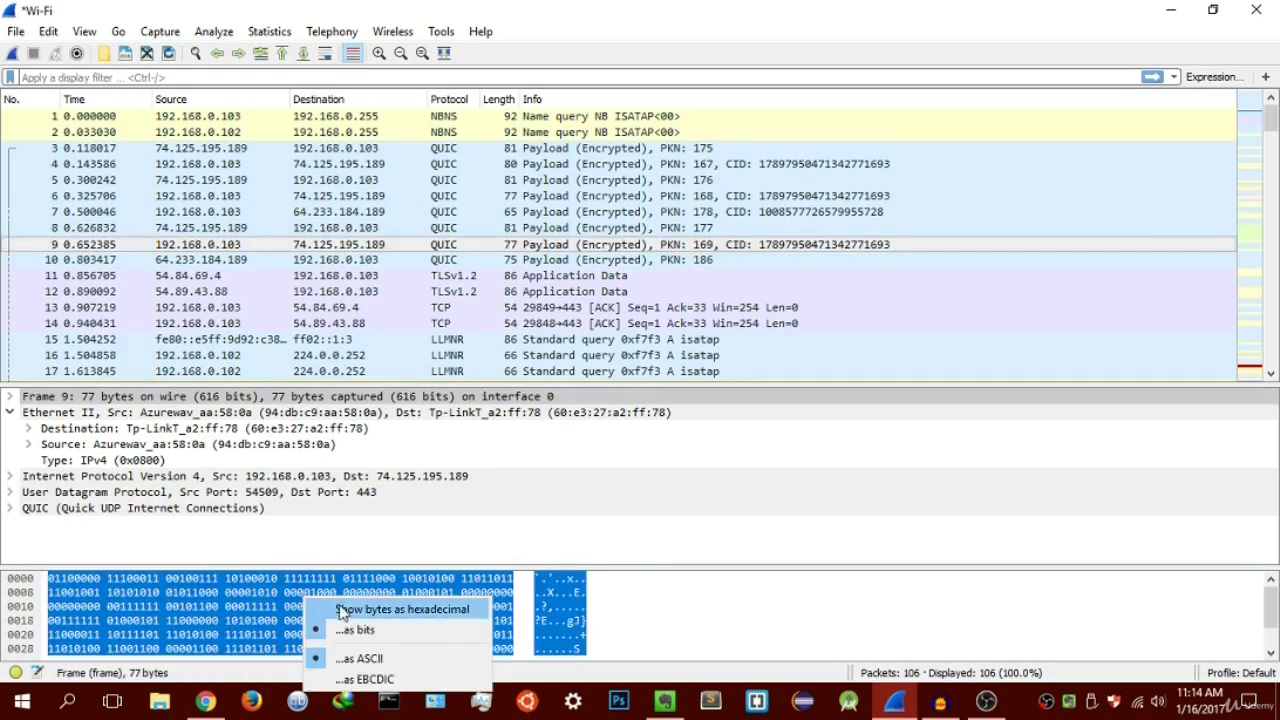
pyautogui.click(357, 631)
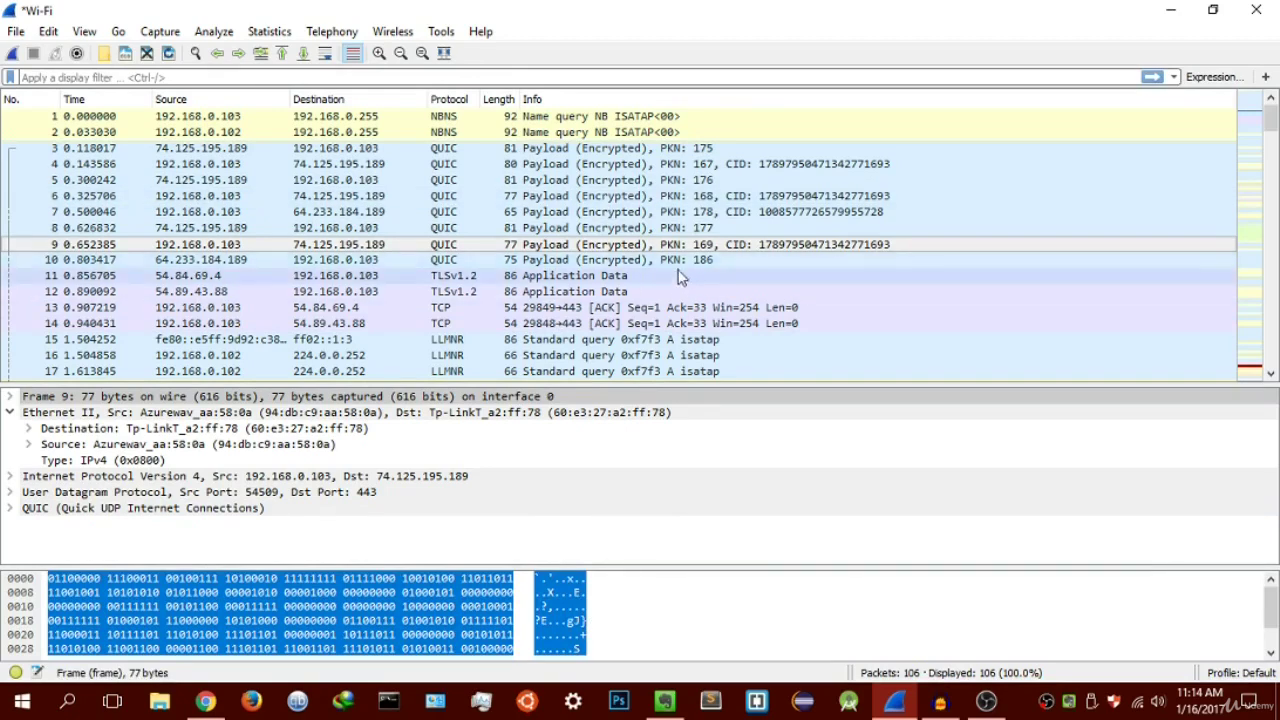
# Change the layout preference to a full-height first pane beside stacked second and third panes.
pyautogui.click(48, 32)
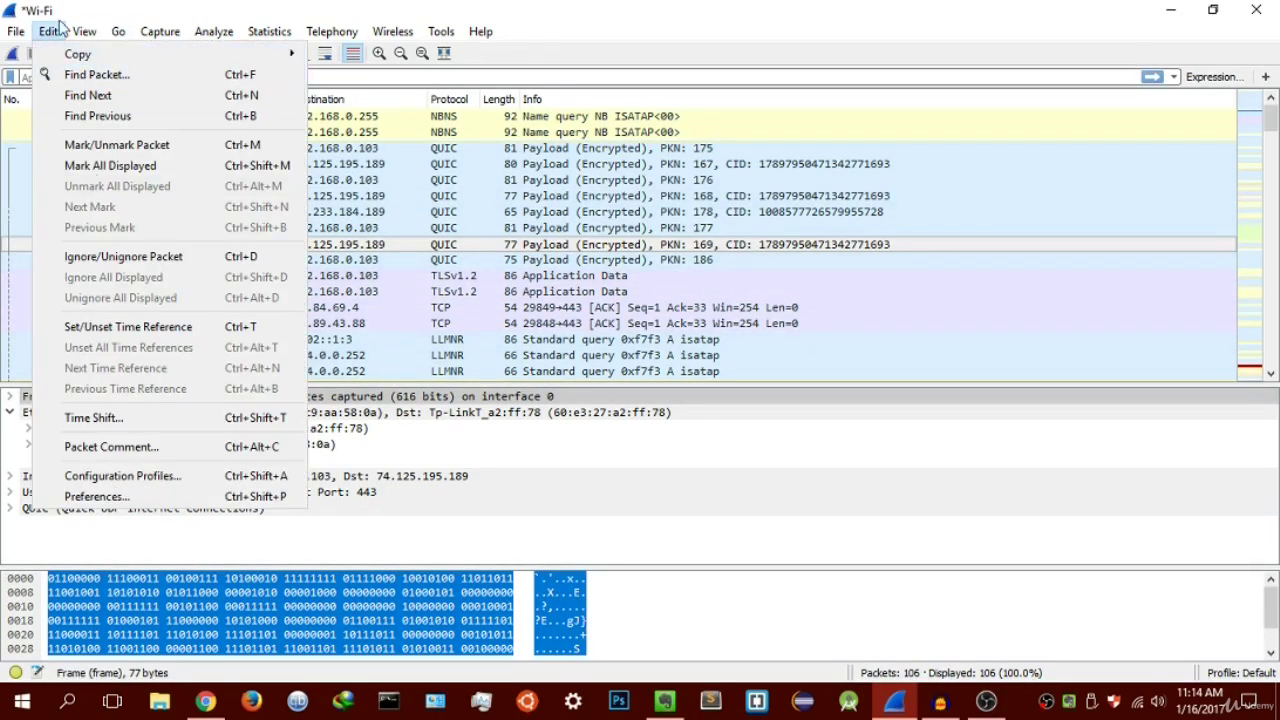
pyautogui.click(96, 496)
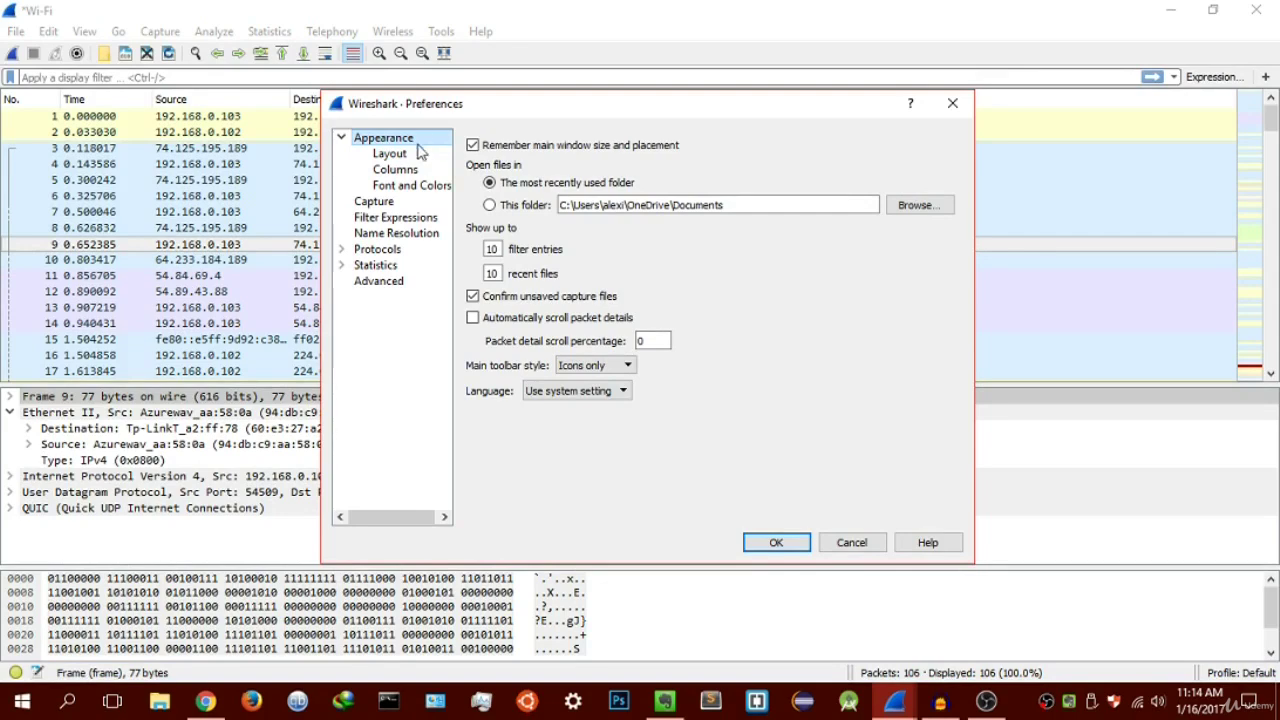
pyautogui.click(388, 155)
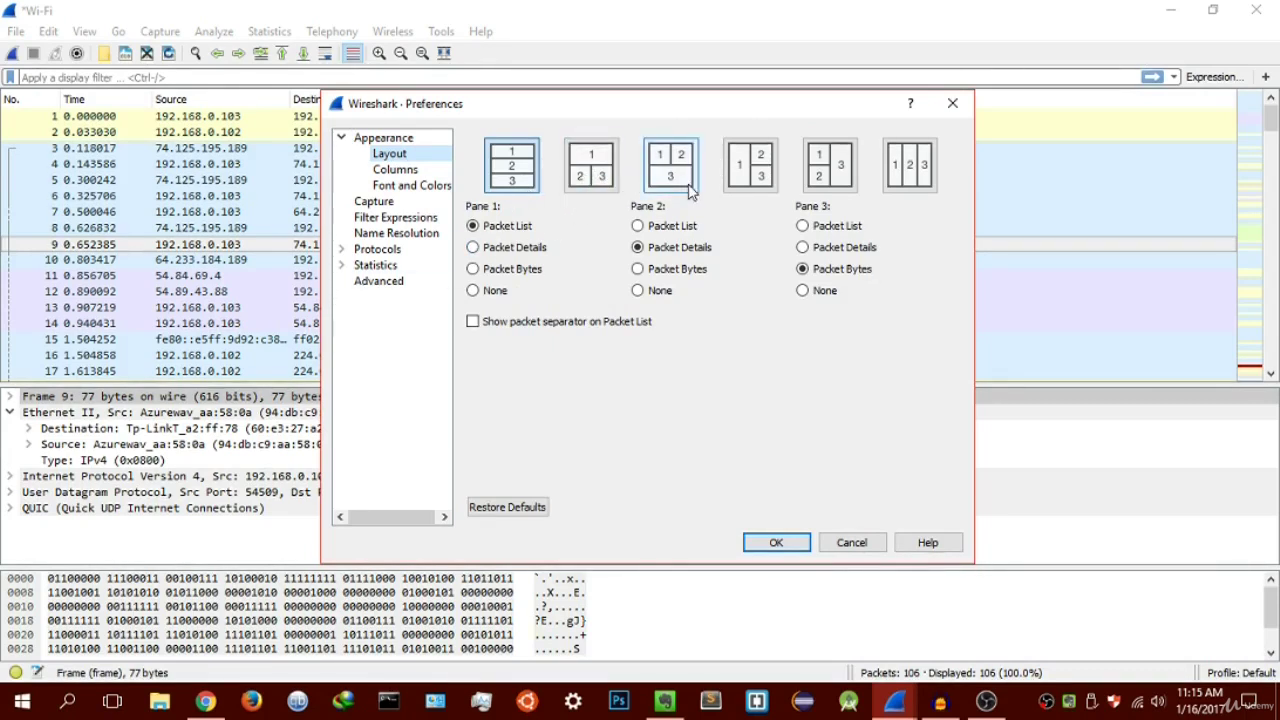
pyautogui.click(757, 166)
pyautogui.click(777, 543)
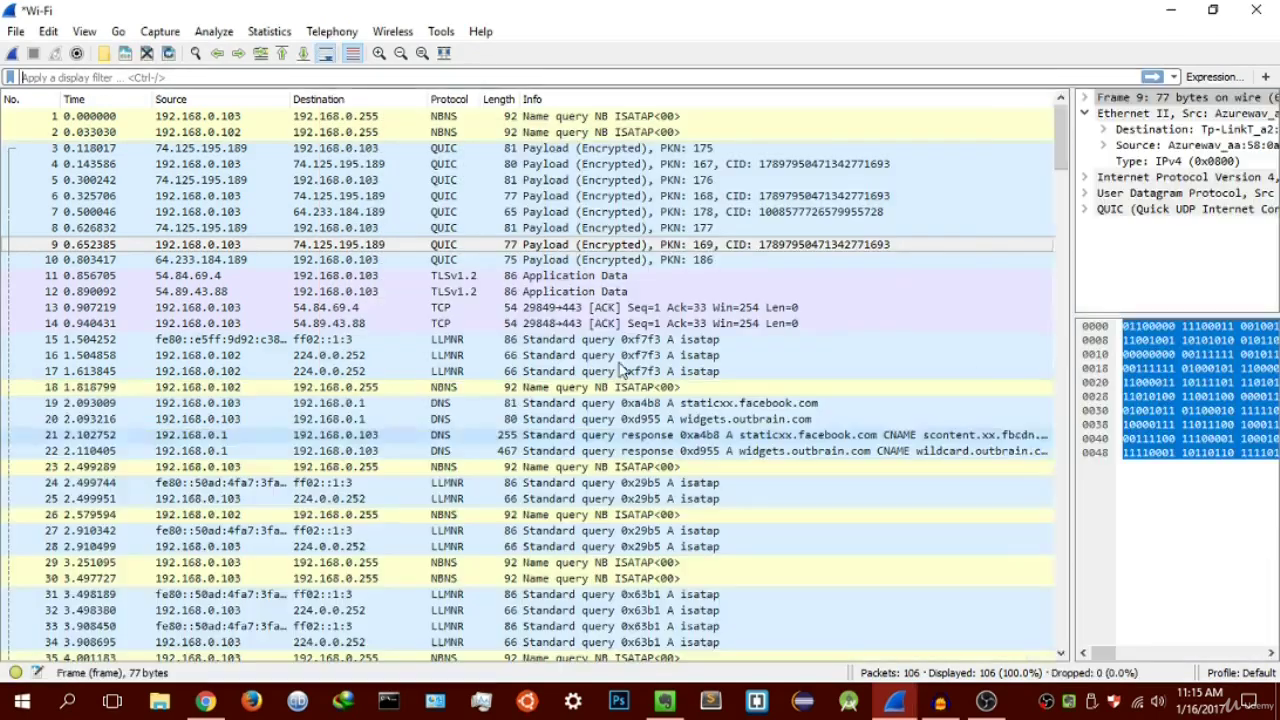
# Widen the packet details pane to nearly half the window and collapse the packet bytes pane below it.
pyautogui.moveTo(1073, 237); pyautogui.dragTo(615, 237)
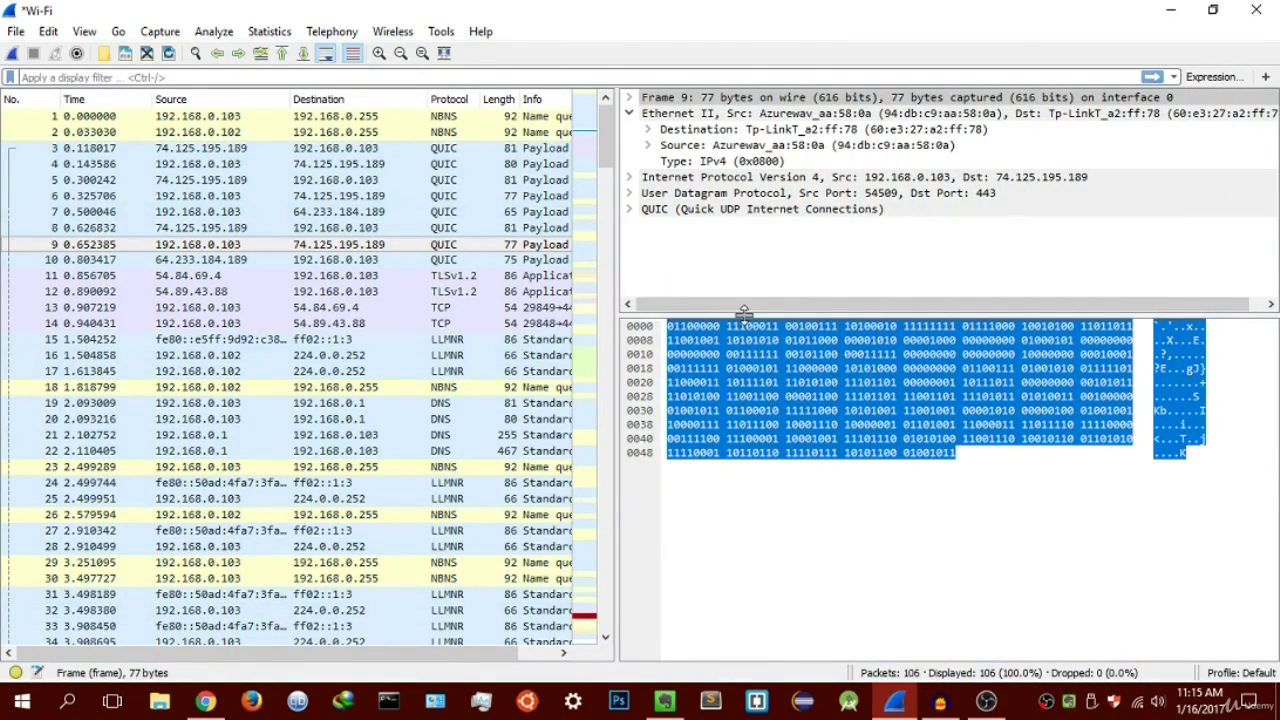
pyautogui.moveTo(744, 312); pyautogui.dragTo(746, 626)
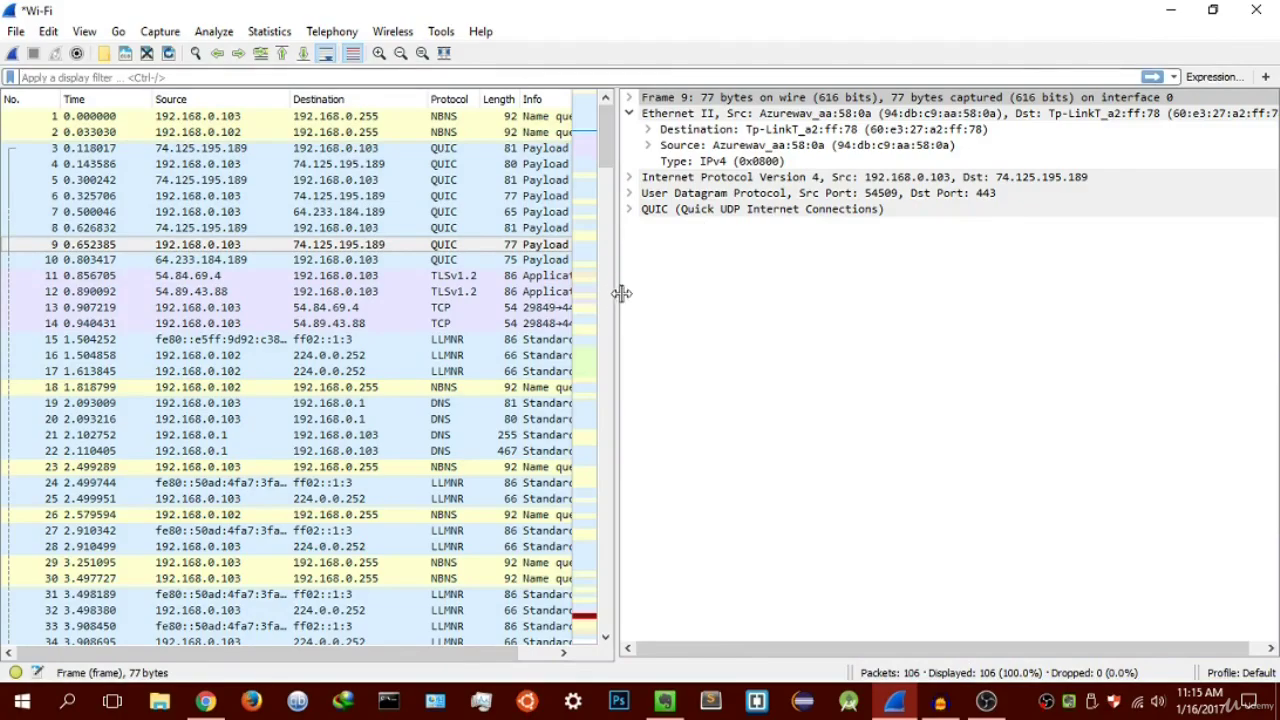
pyautogui.moveTo(620, 289); pyautogui.dragTo(738, 312)
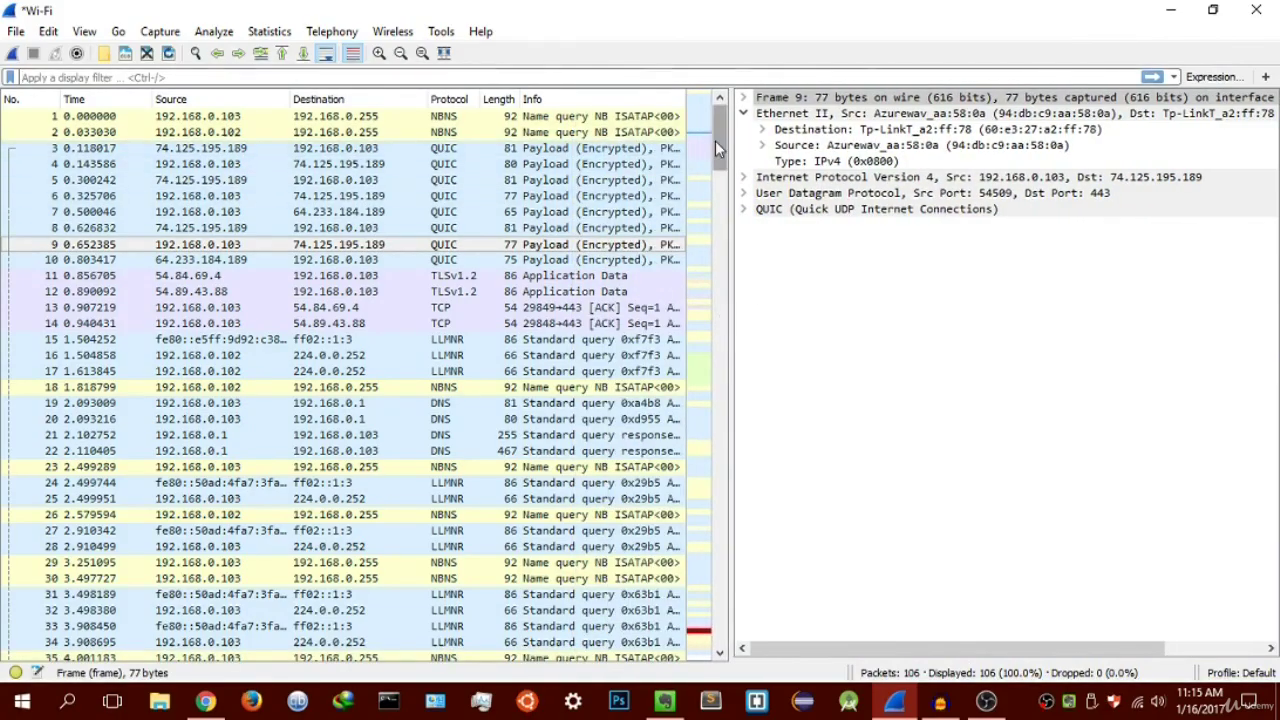
pyautogui.moveTo(717, 139)
pyautogui.mouseDown()
pyautogui.moveTo(716, 355)
pyautogui.moveTo(716, 125)
pyautogui.mouseUp()
# Review the general Appearance preferences and close them without making changes.
pyautogui.click(48, 31)
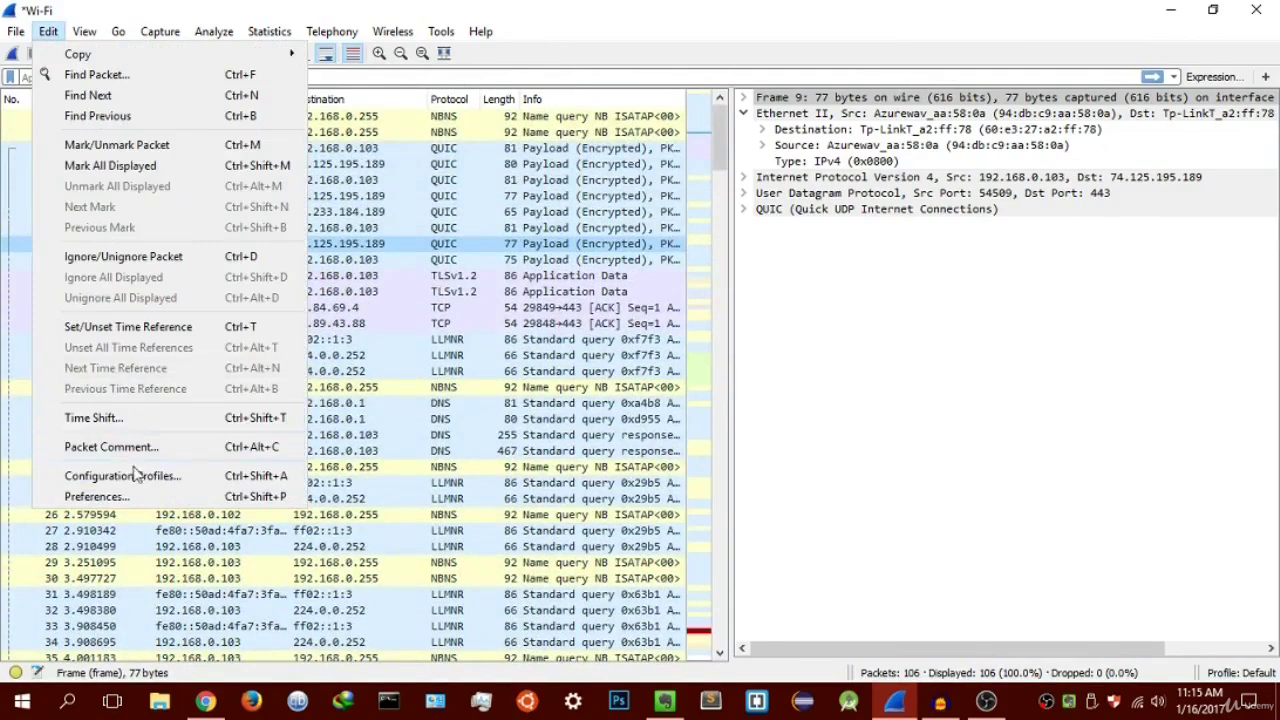
pyautogui.click(118, 497)
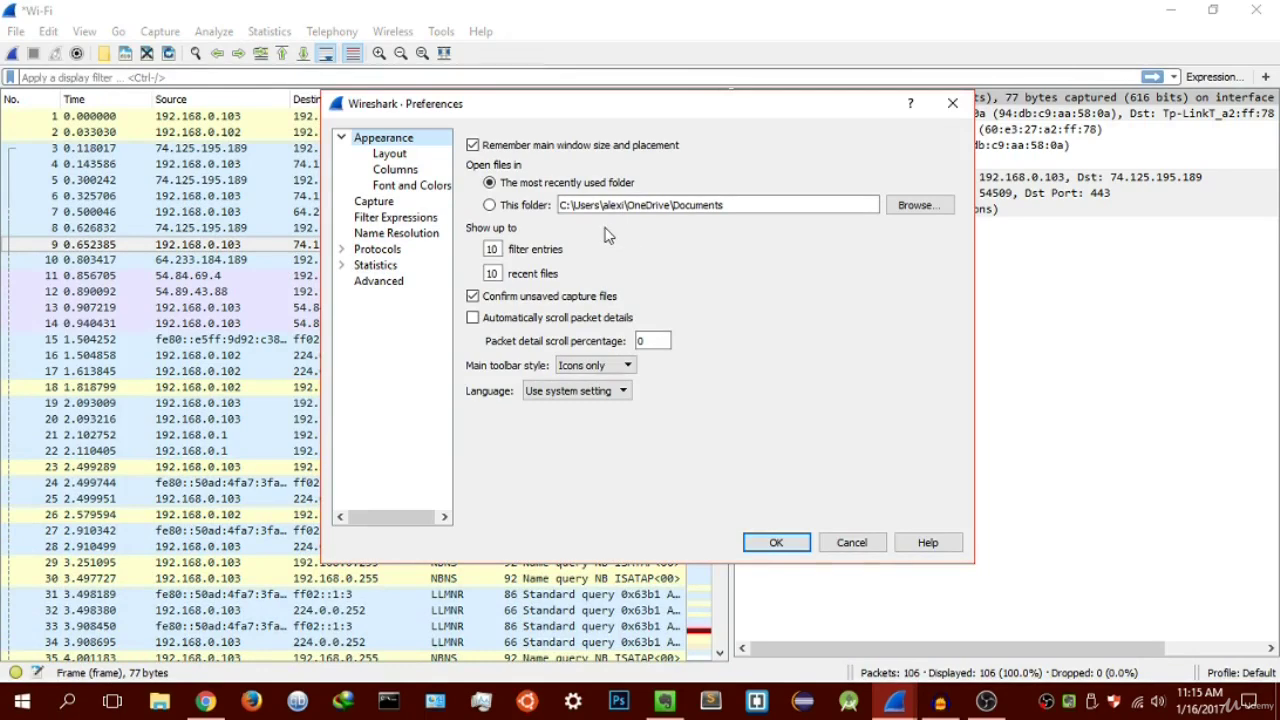
pyautogui.click(952, 104)
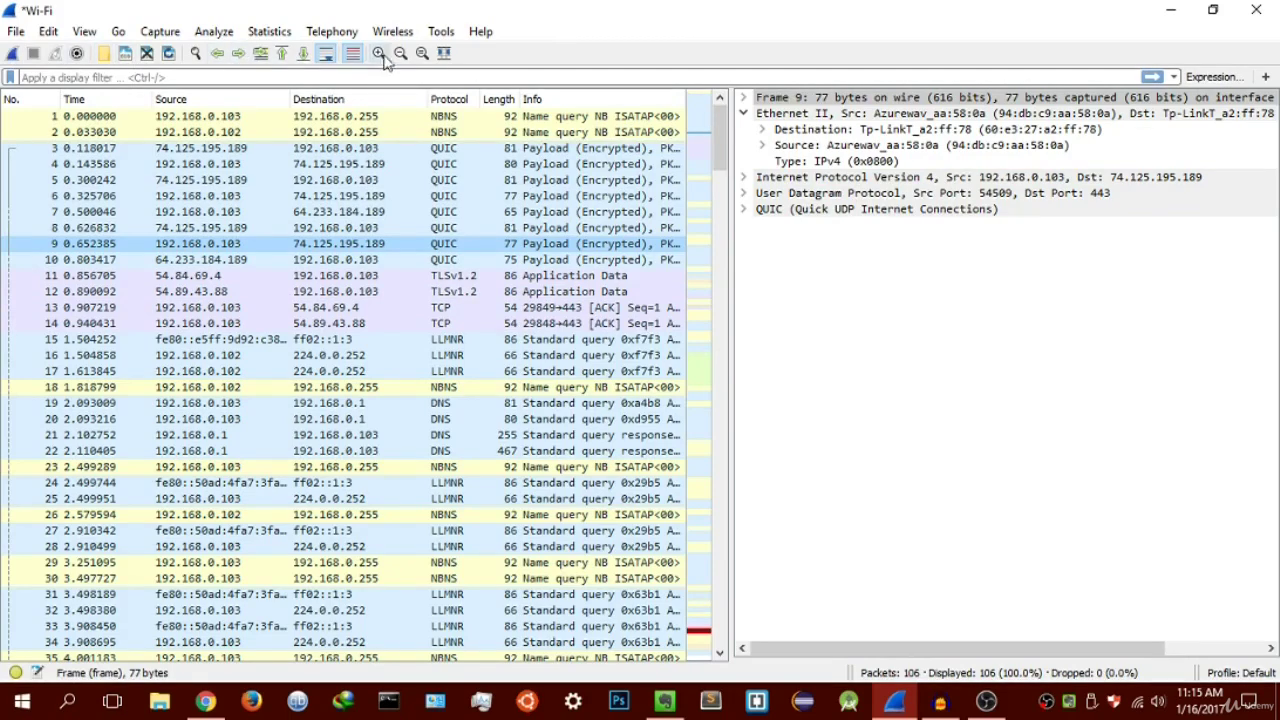
# Start a new Wi-Fi capture without saving the earlier packets, and stop it after a few seconds.
pyautogui.click(12, 55)
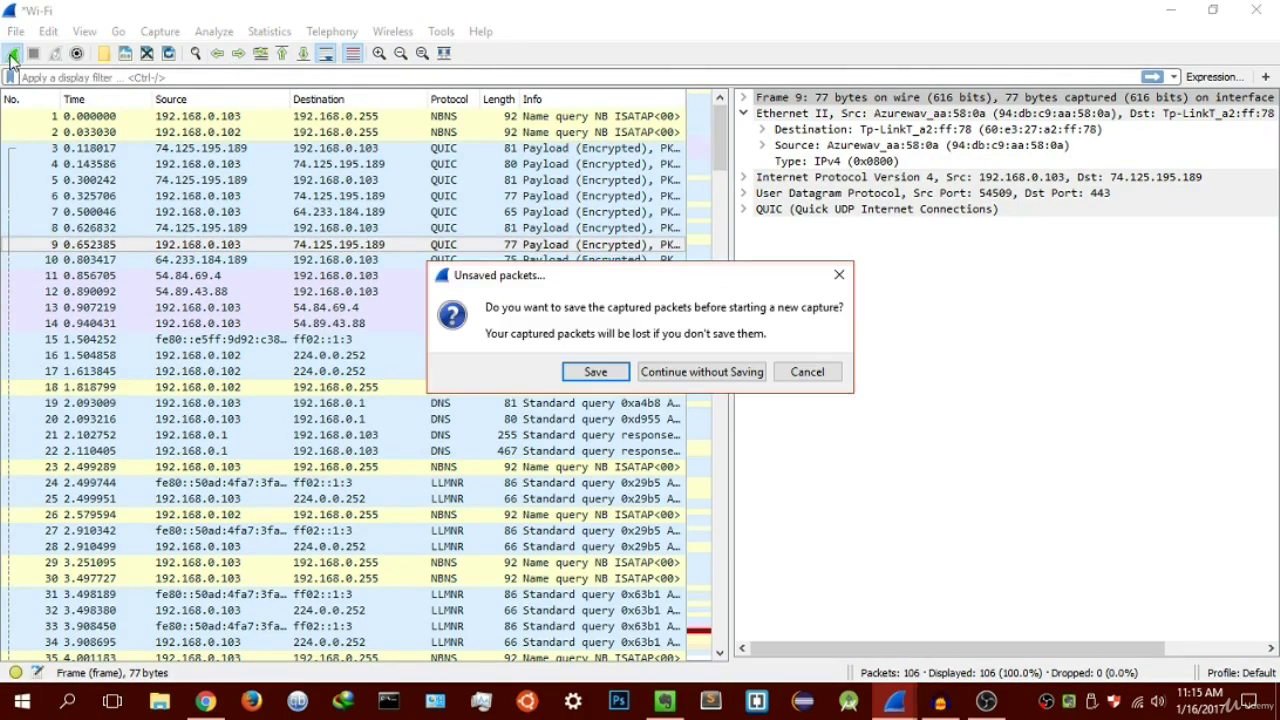
pyautogui.click(700, 372)
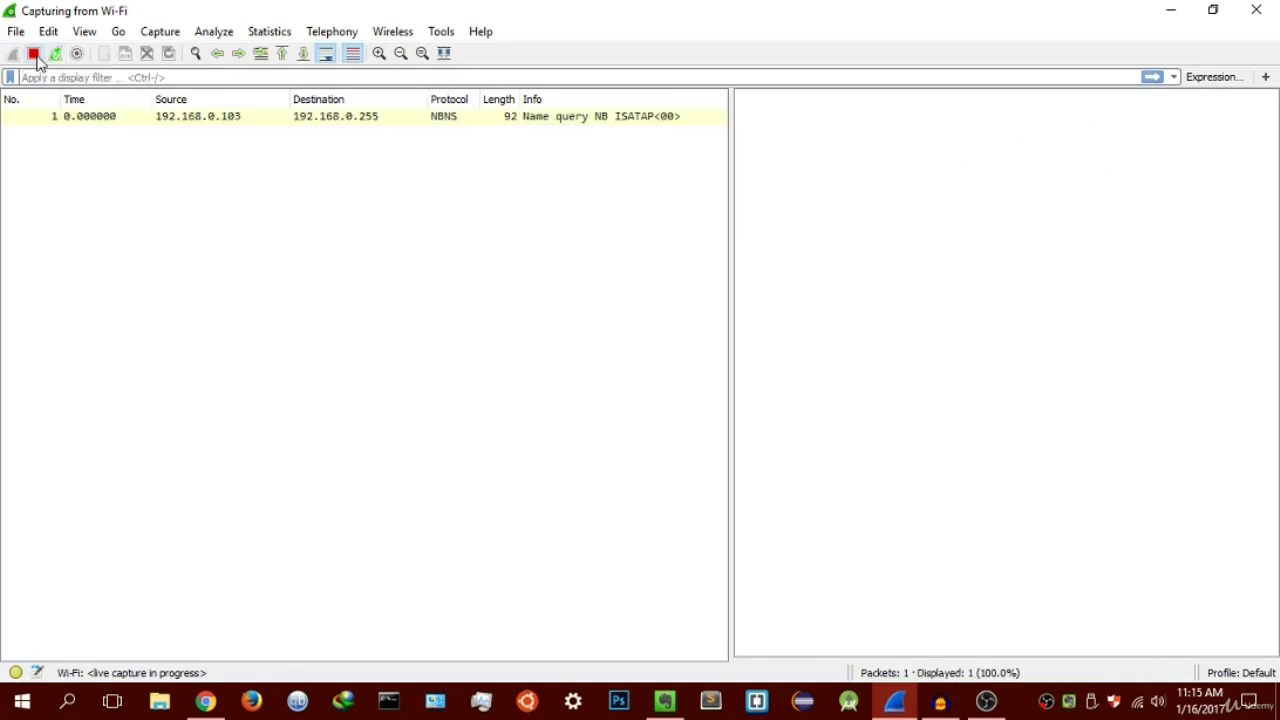
pyautogui.click(35, 56)
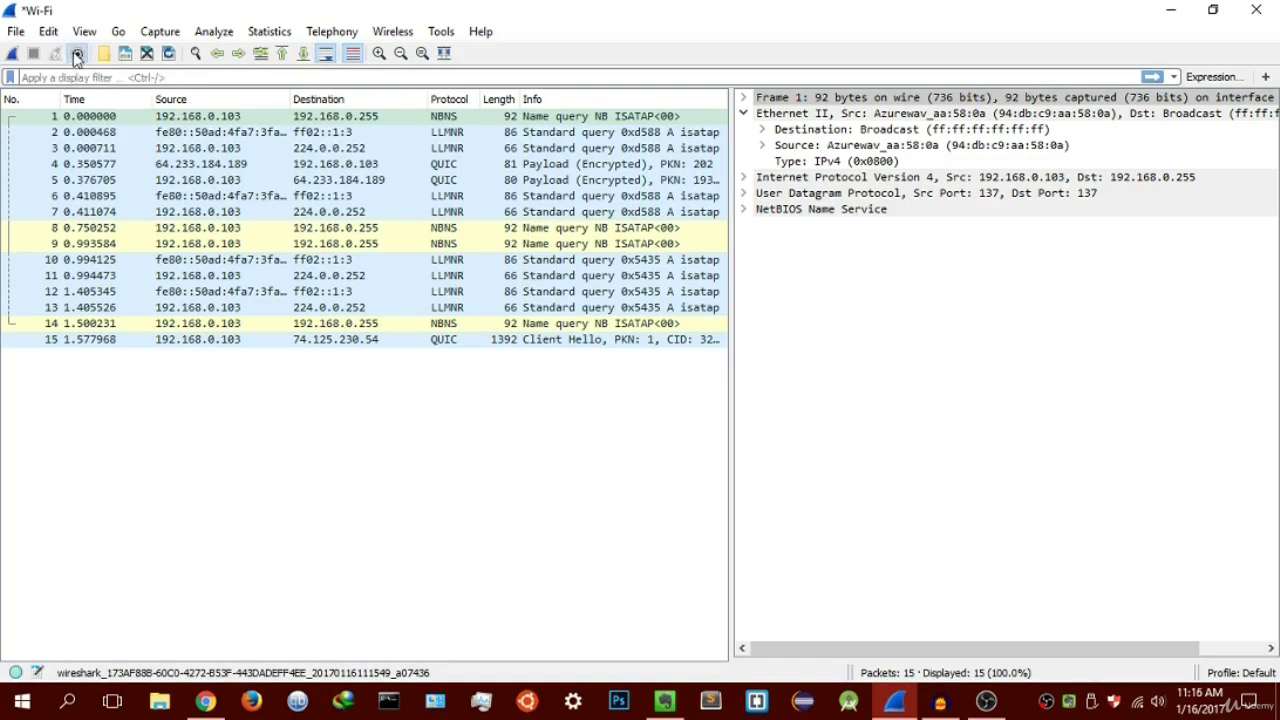
# View the capture interface options and the dialog for saving the capture file, closing each without changes.
pyautogui.click(77, 55)
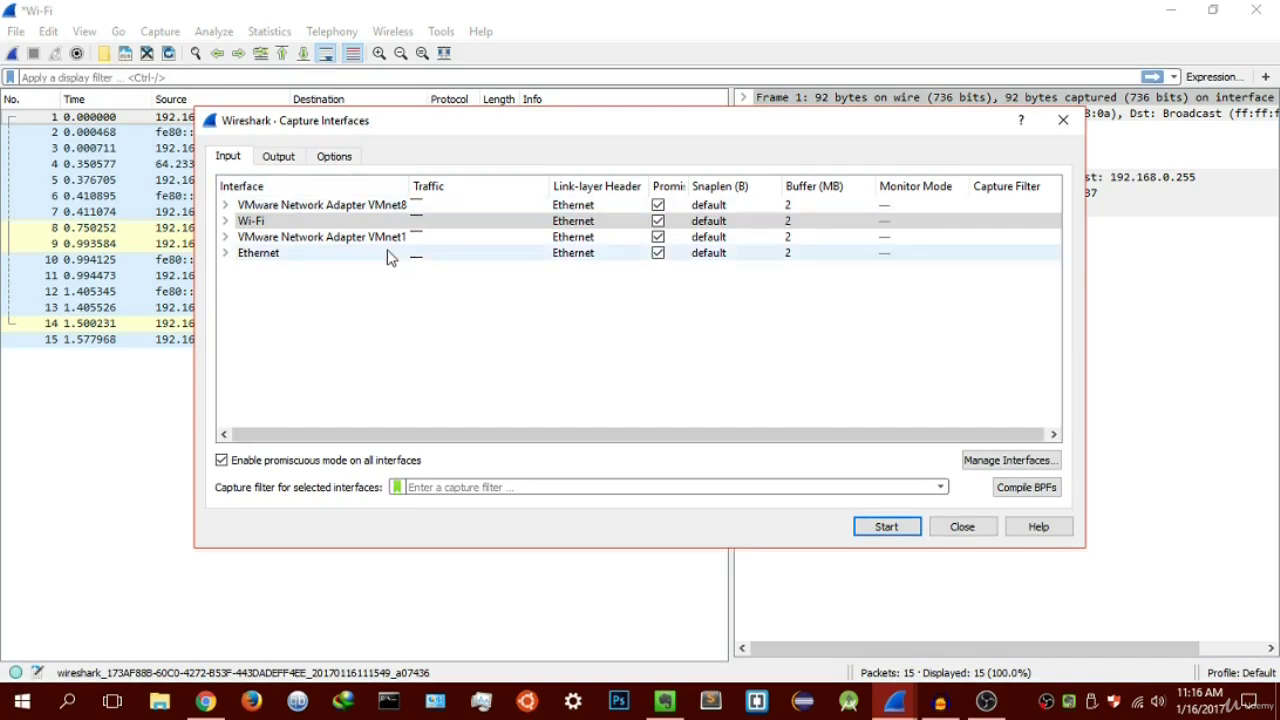
pyautogui.moveTo(388, 257)
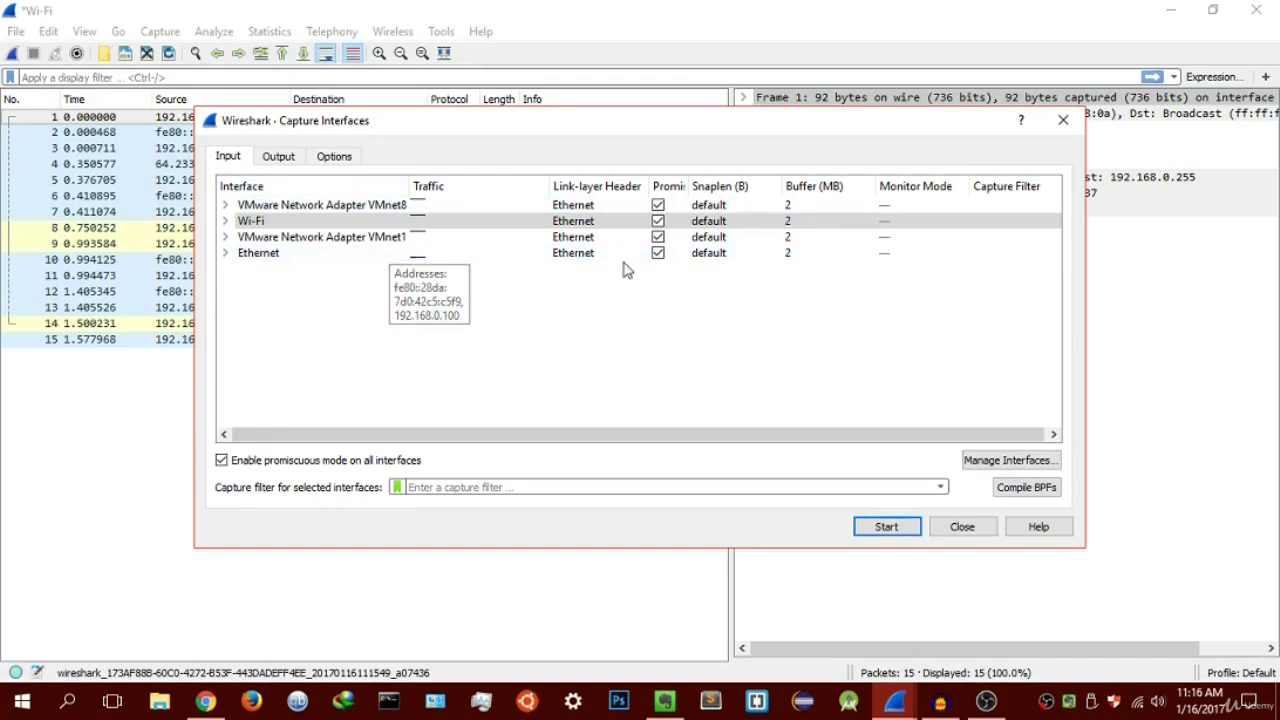
pyautogui.click(1063, 121)
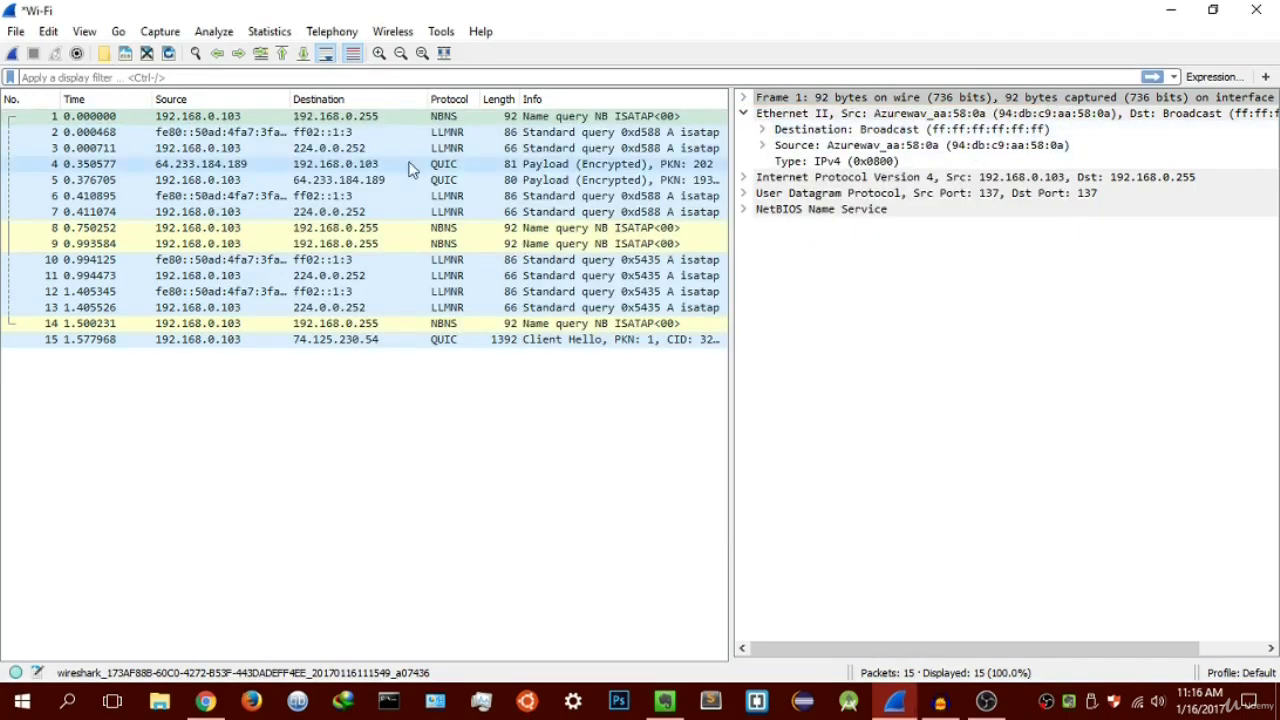
pyautogui.click(125, 55)
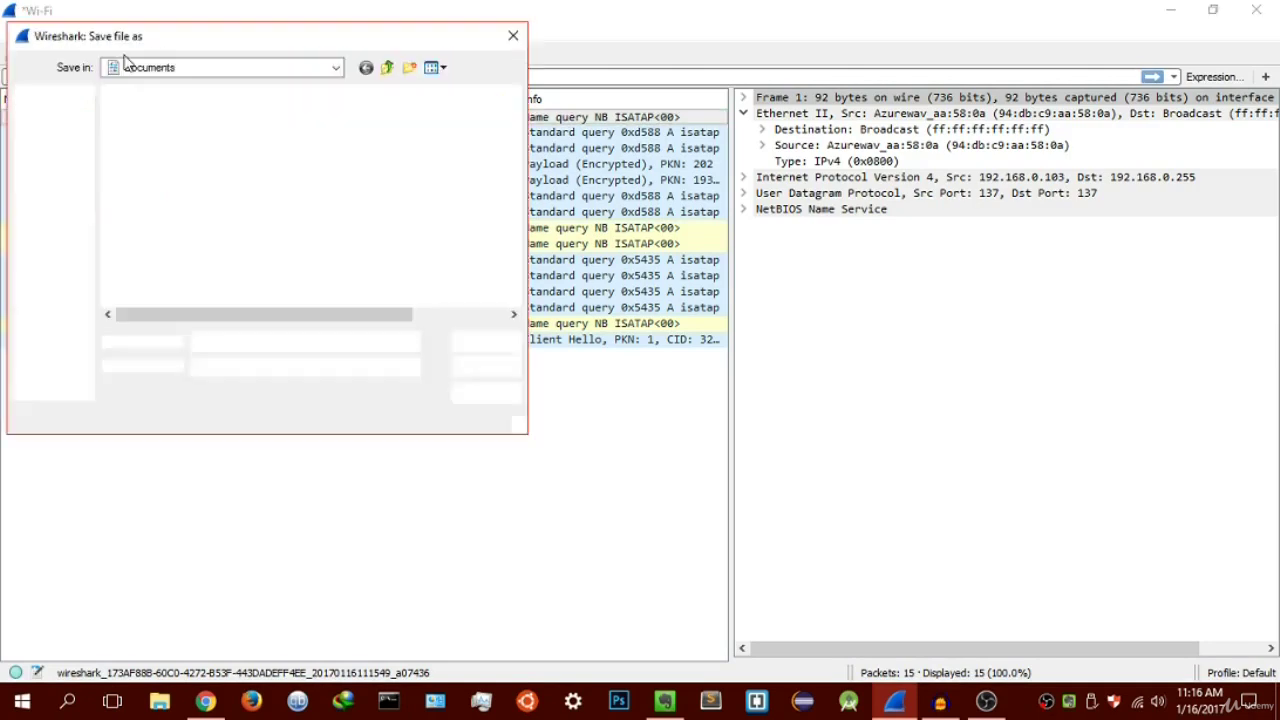
pyautogui.click(510, 37)
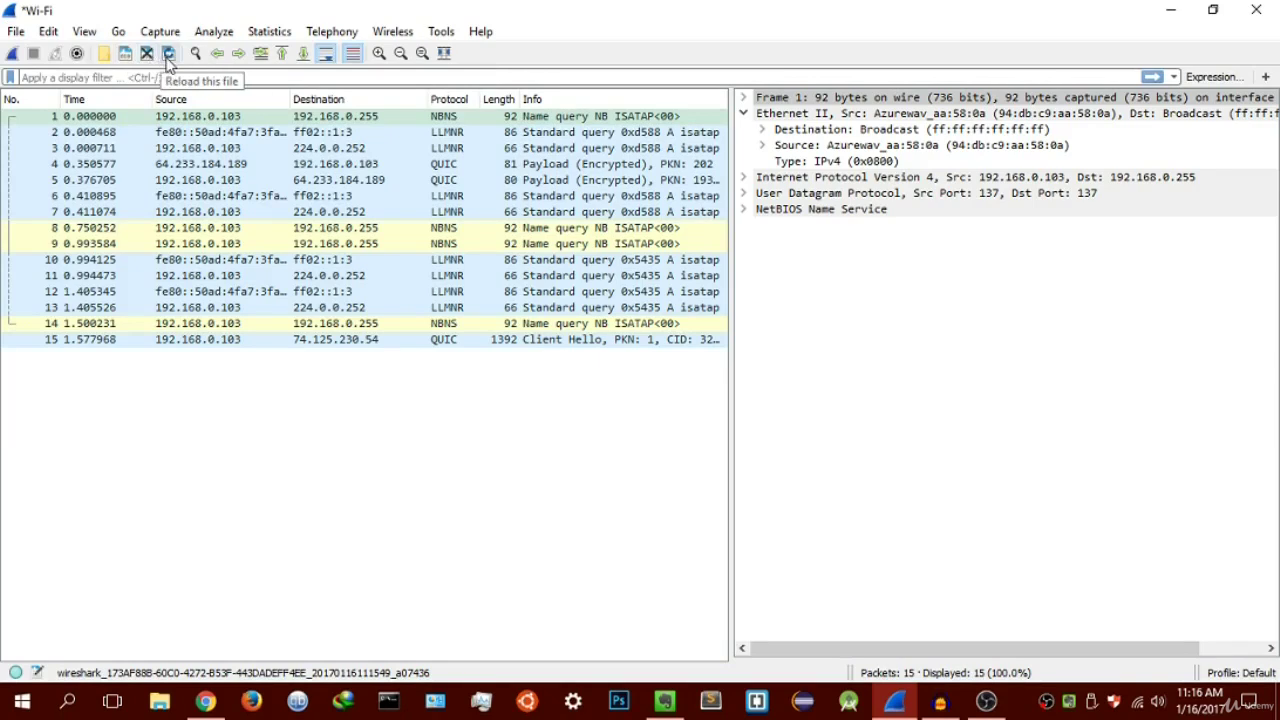
# Search the captured packets with the display filter "http" and close the packet search.
pyautogui.click(197, 55)
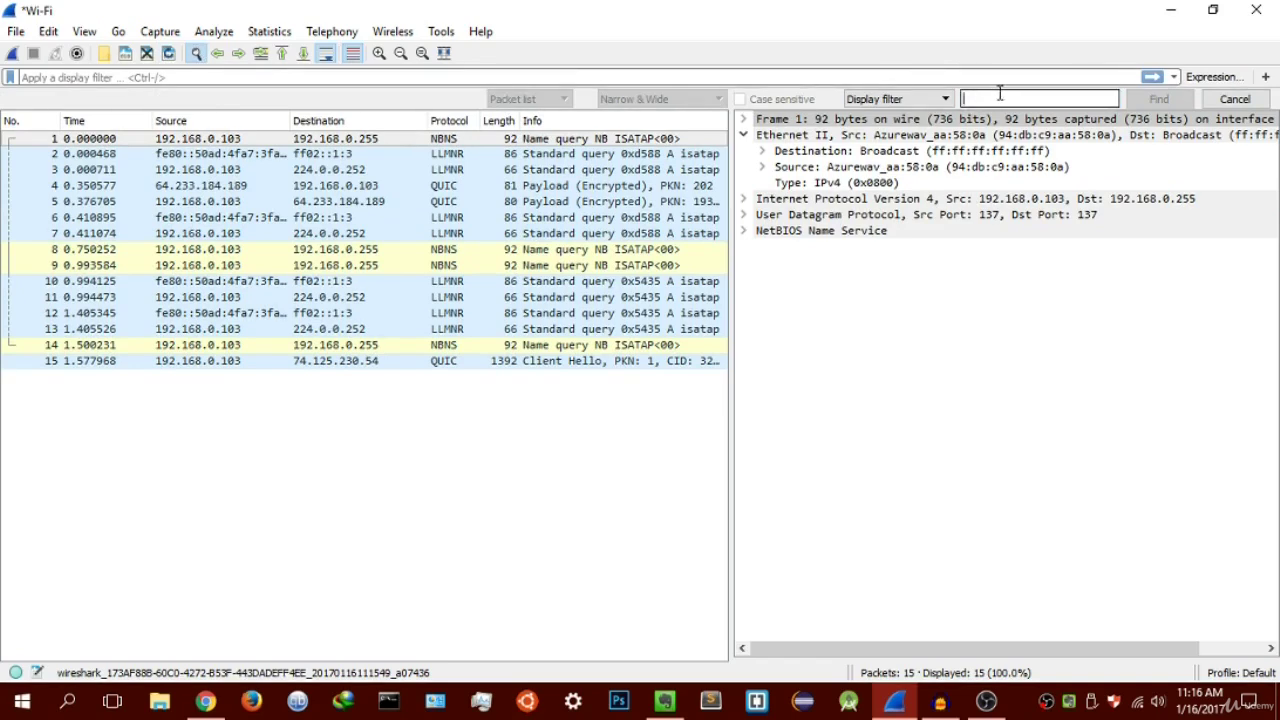
pyautogui.write('http')
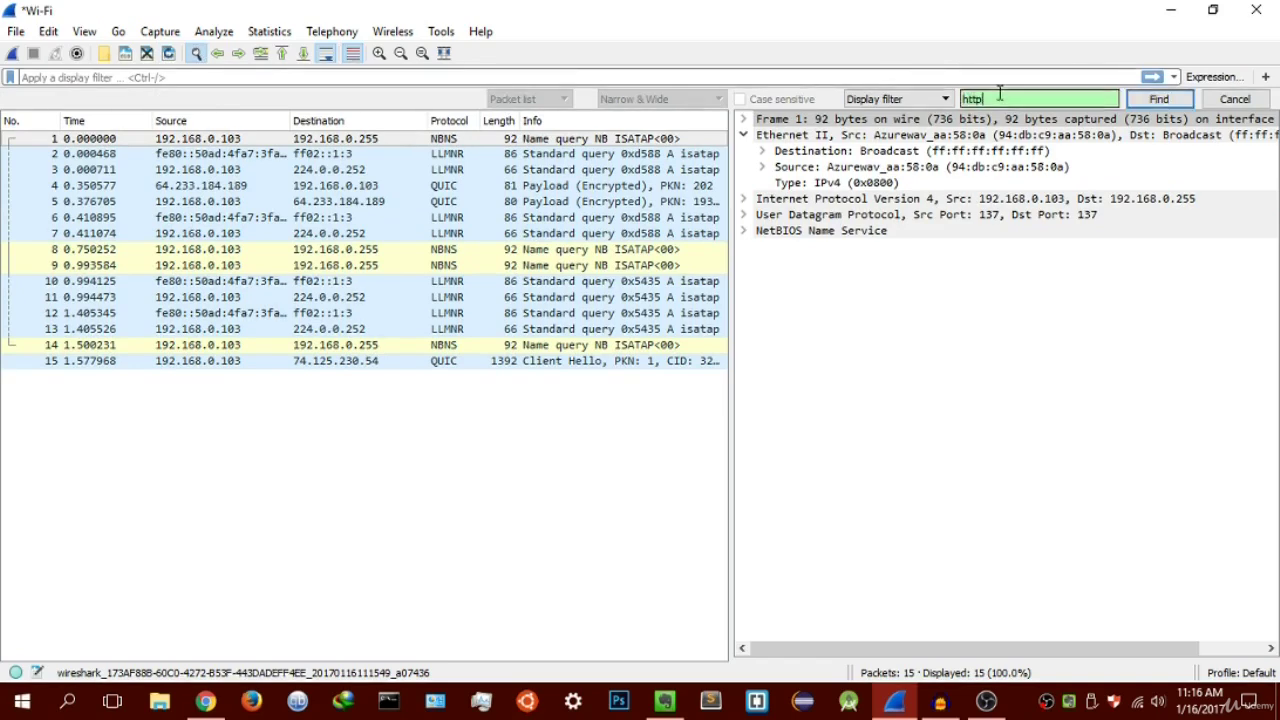
pyautogui.press('Return')
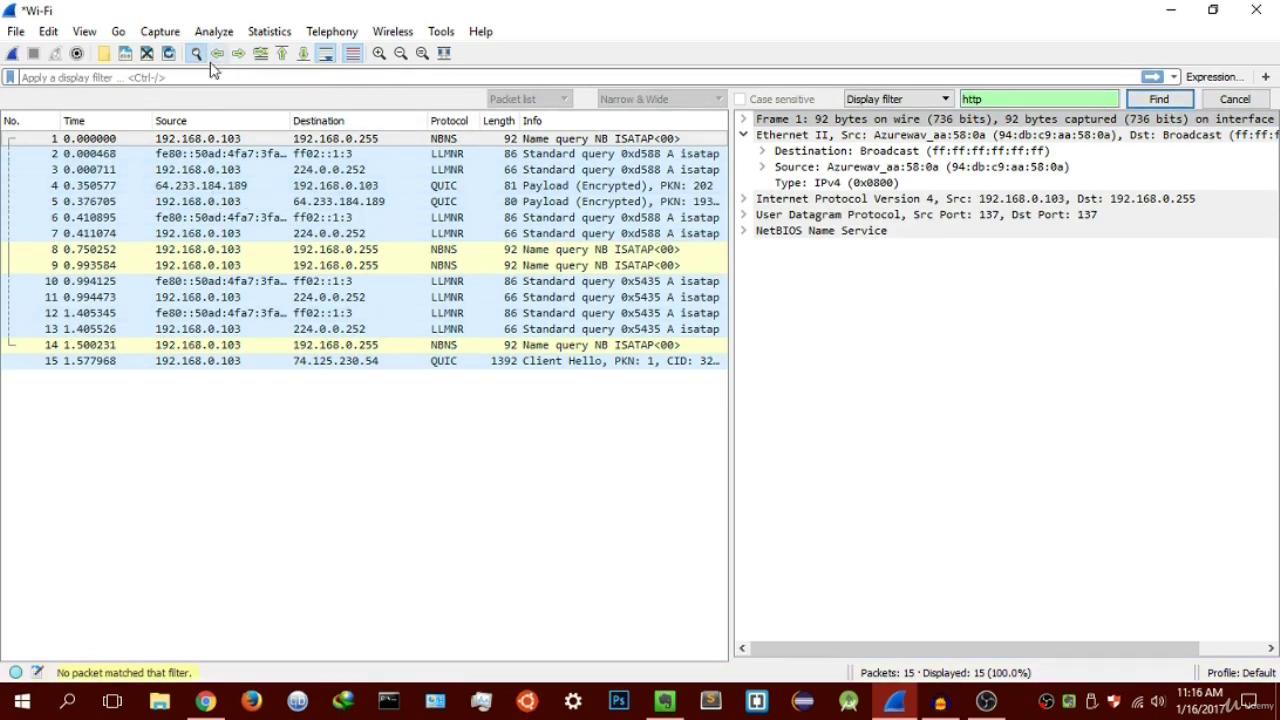
pyautogui.click(1234, 99)
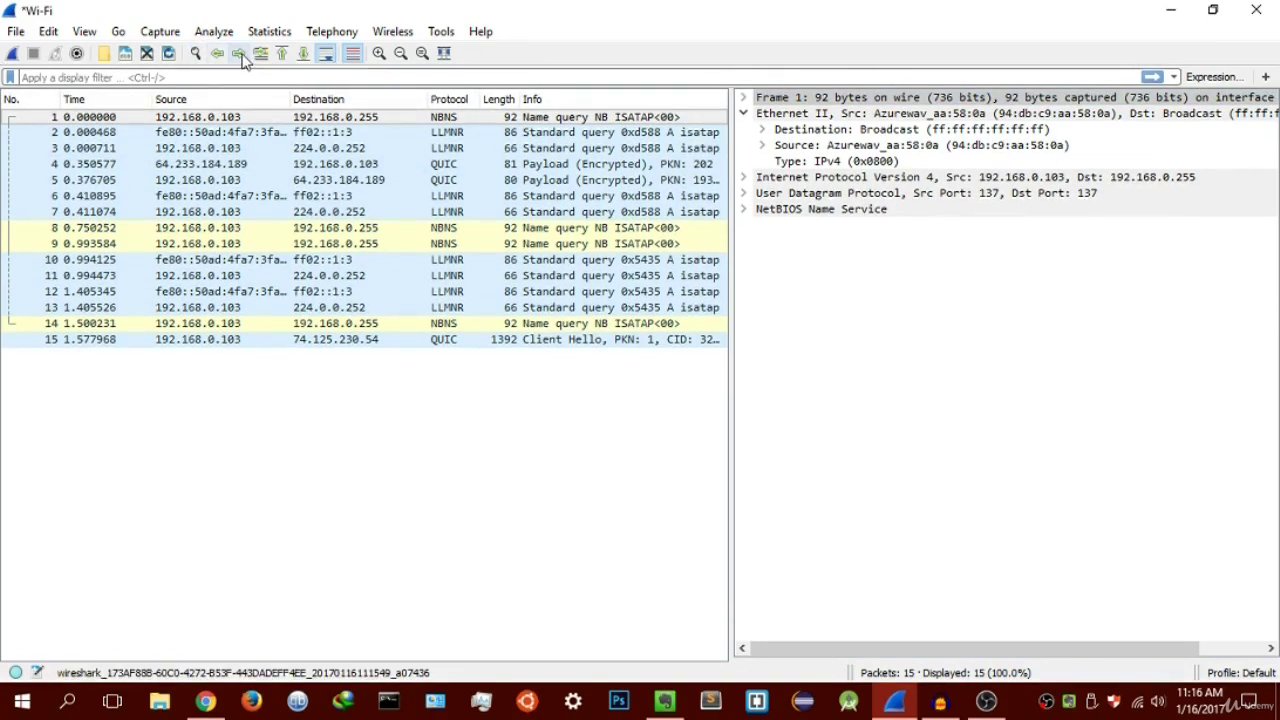
# Advance the selection packet by packet from the first packet to packet 4.
pyautogui.click(240, 54)
pyautogui.click(240, 54)
pyautogui.click(240, 54)
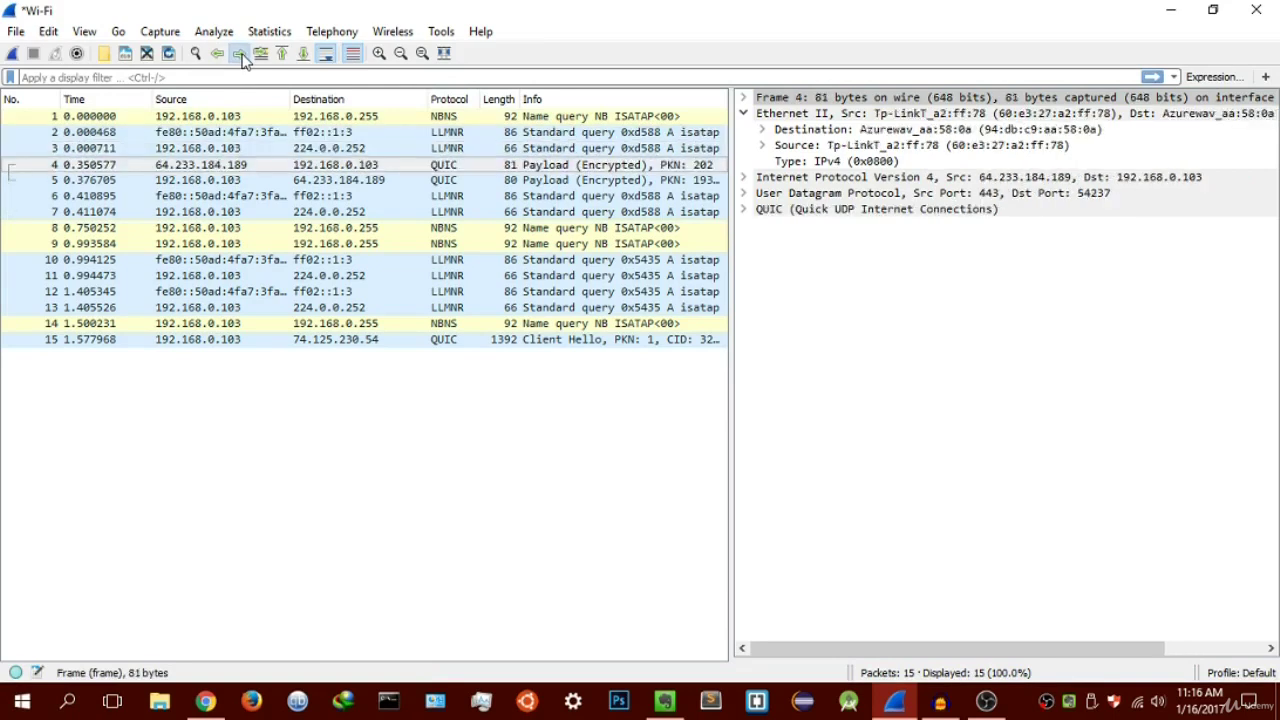
# Advance the selection one packet at a time from packet 4 to packet 13.
pyautogui.click(240, 54)
pyautogui.click(240, 54)
pyautogui.click(240, 54)
pyautogui.click(240, 54)
pyautogui.click(240, 54)
pyautogui.click(240, 54)
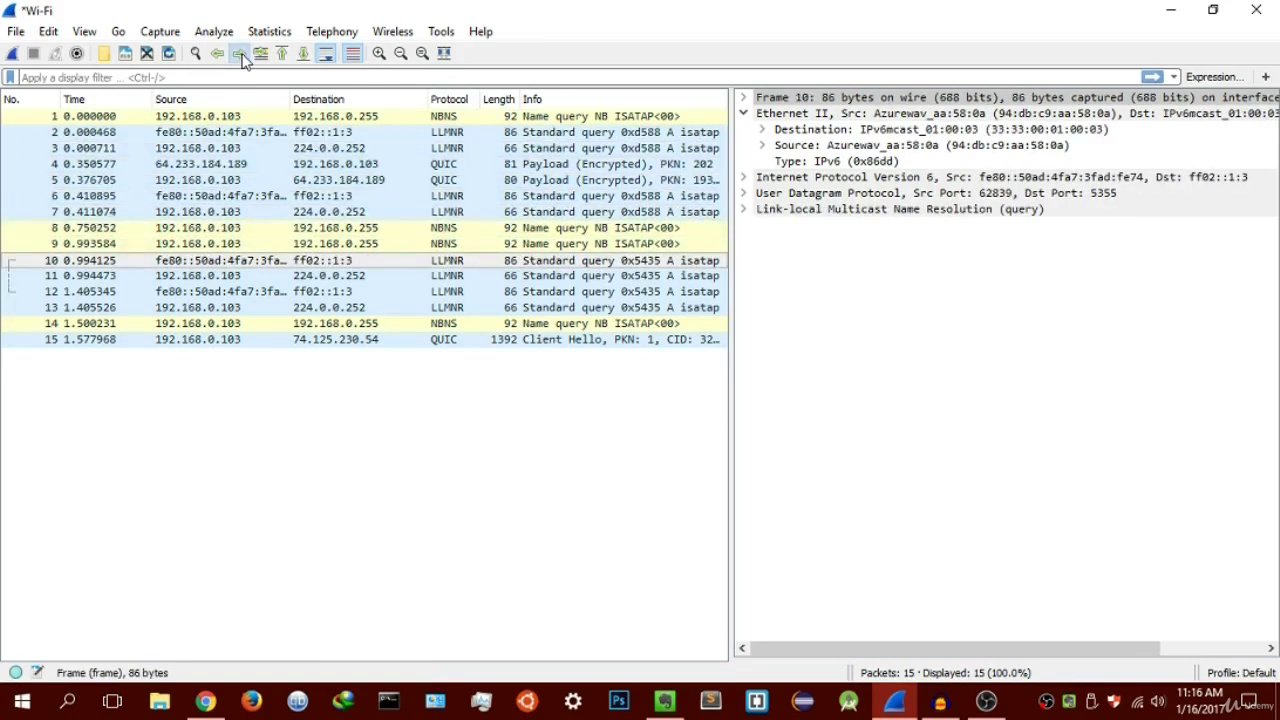
pyautogui.click(242, 55)
pyautogui.click(242, 55)
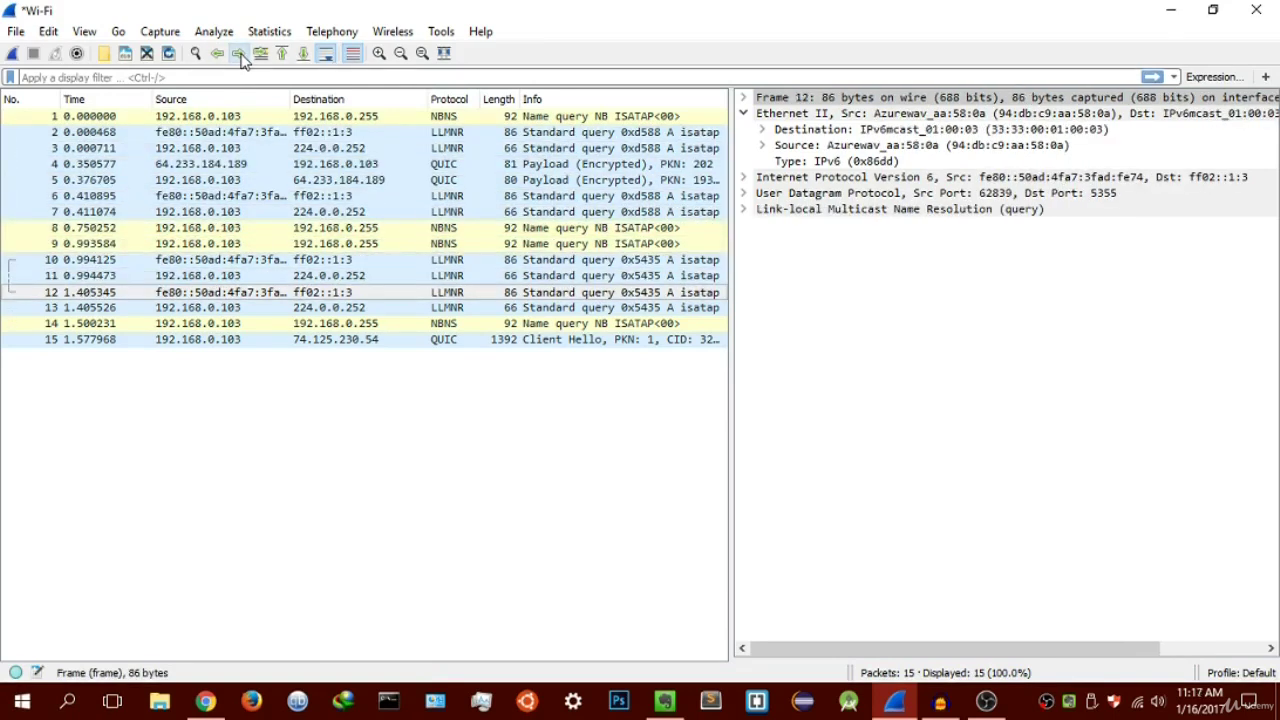
pyautogui.click(240, 55)
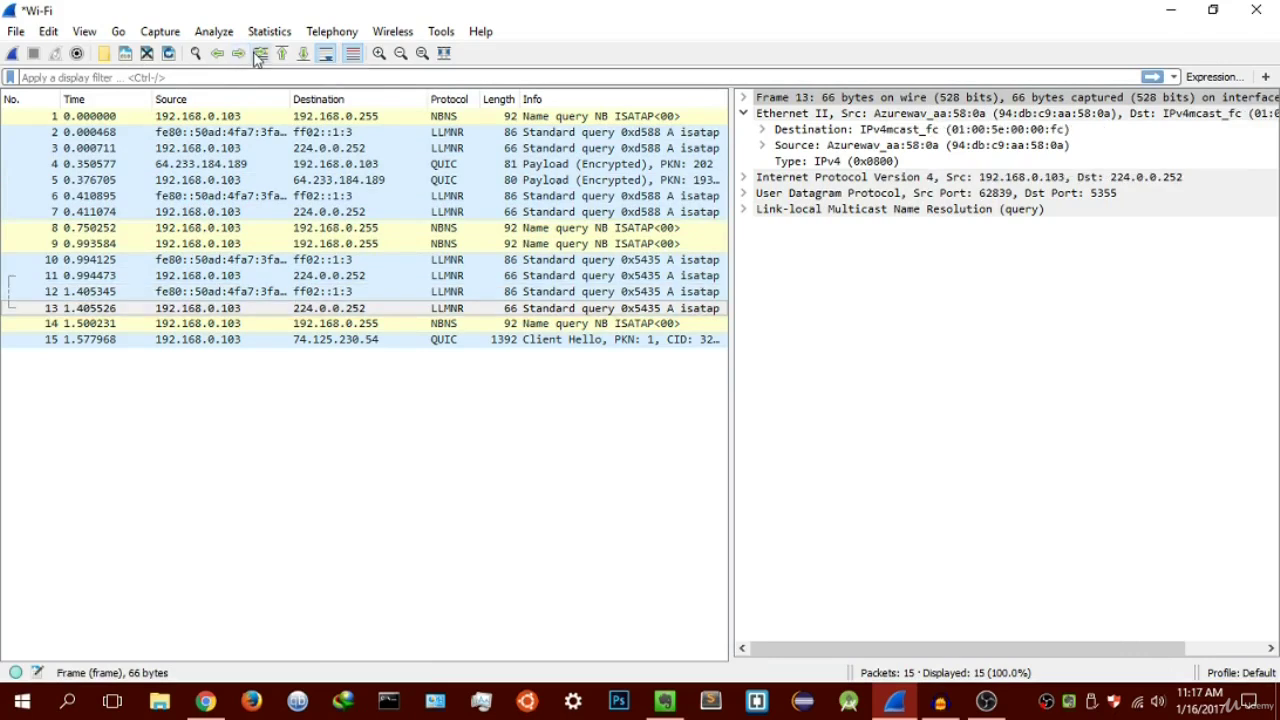
# Show the field for going to a specific packet number and dismiss it without entering a number.
pyautogui.click(260, 55)
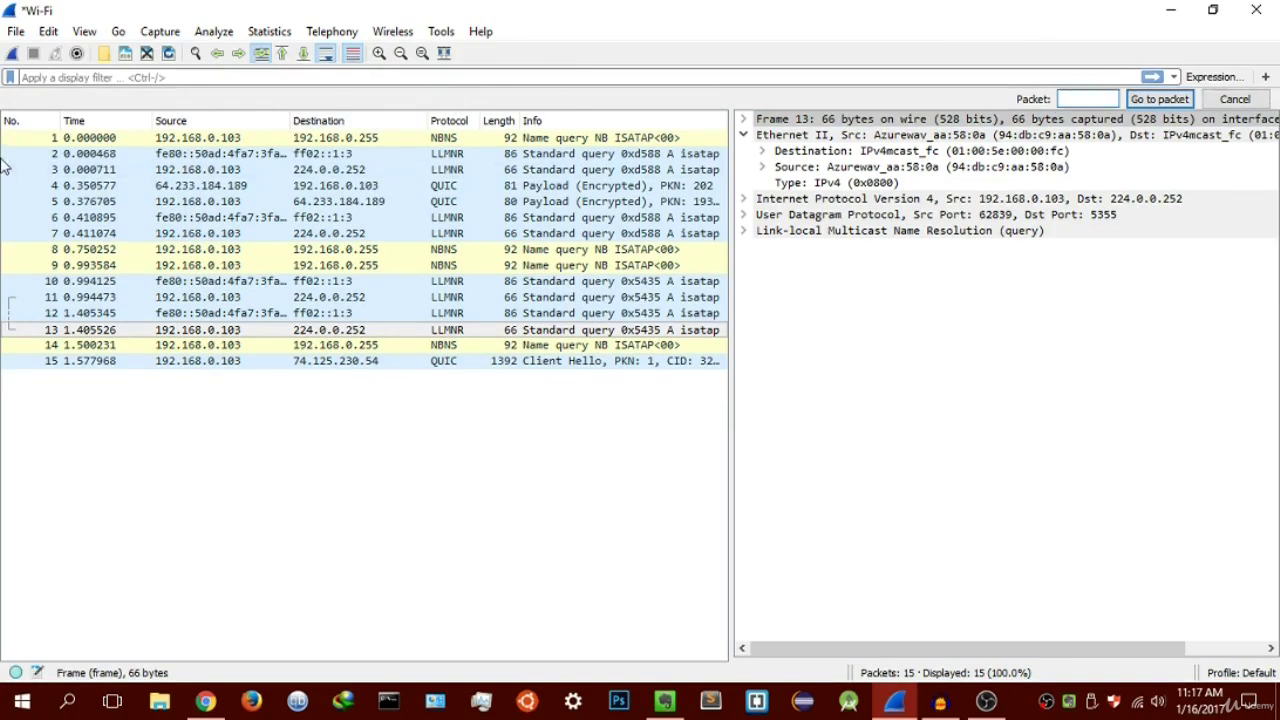
pyautogui.click(1155, 100)
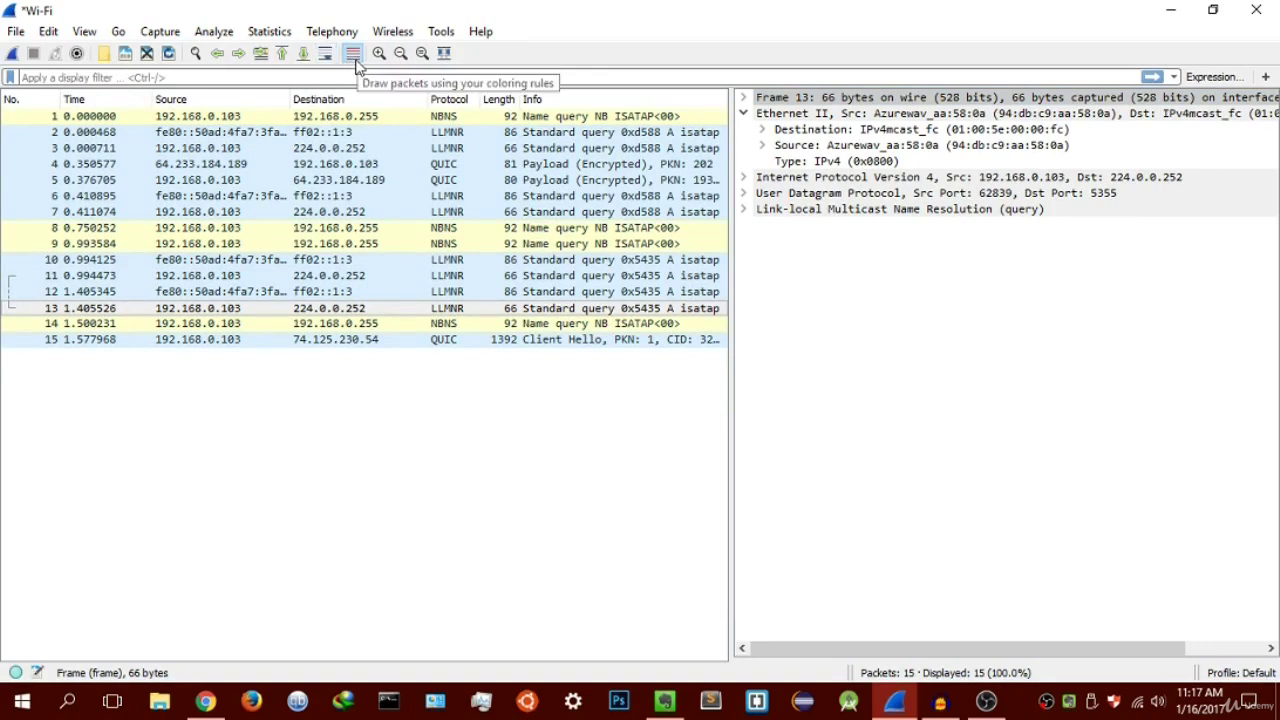
# Jump to the first packet and to the last packet, and turn on automatic scrolling during live capture.
pyautogui.click(283, 53)
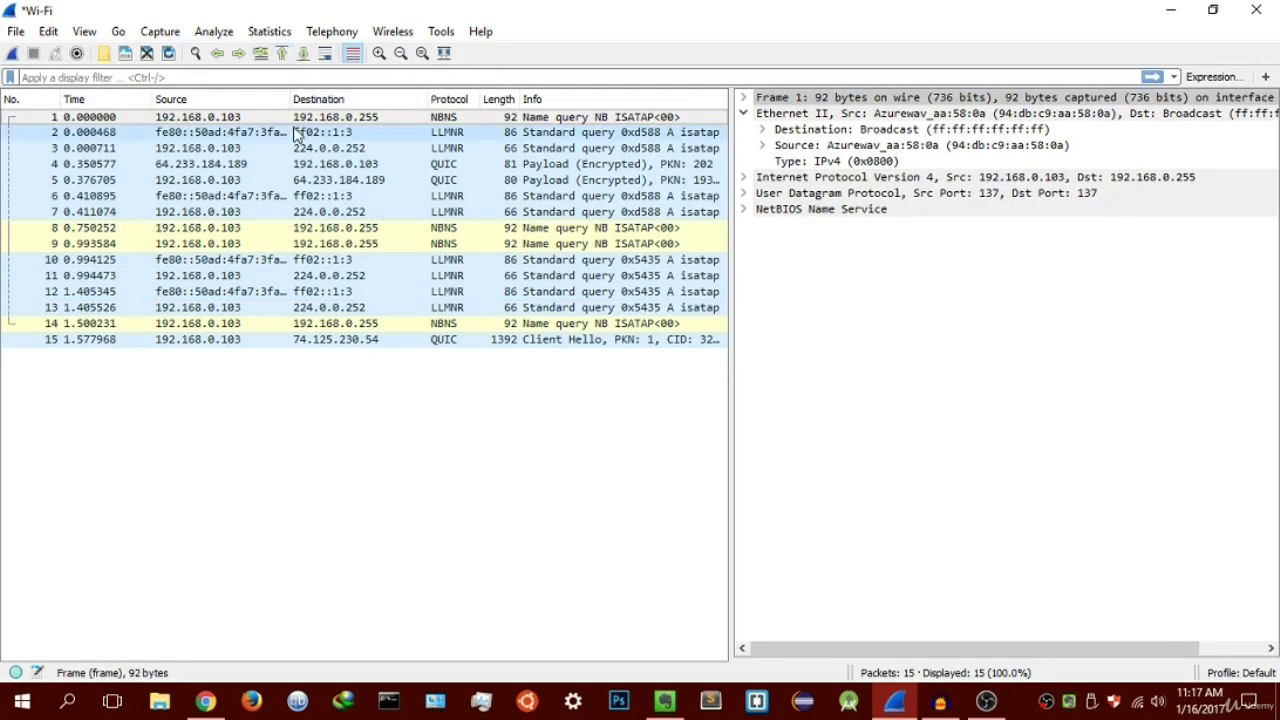
pyautogui.click(303, 54)
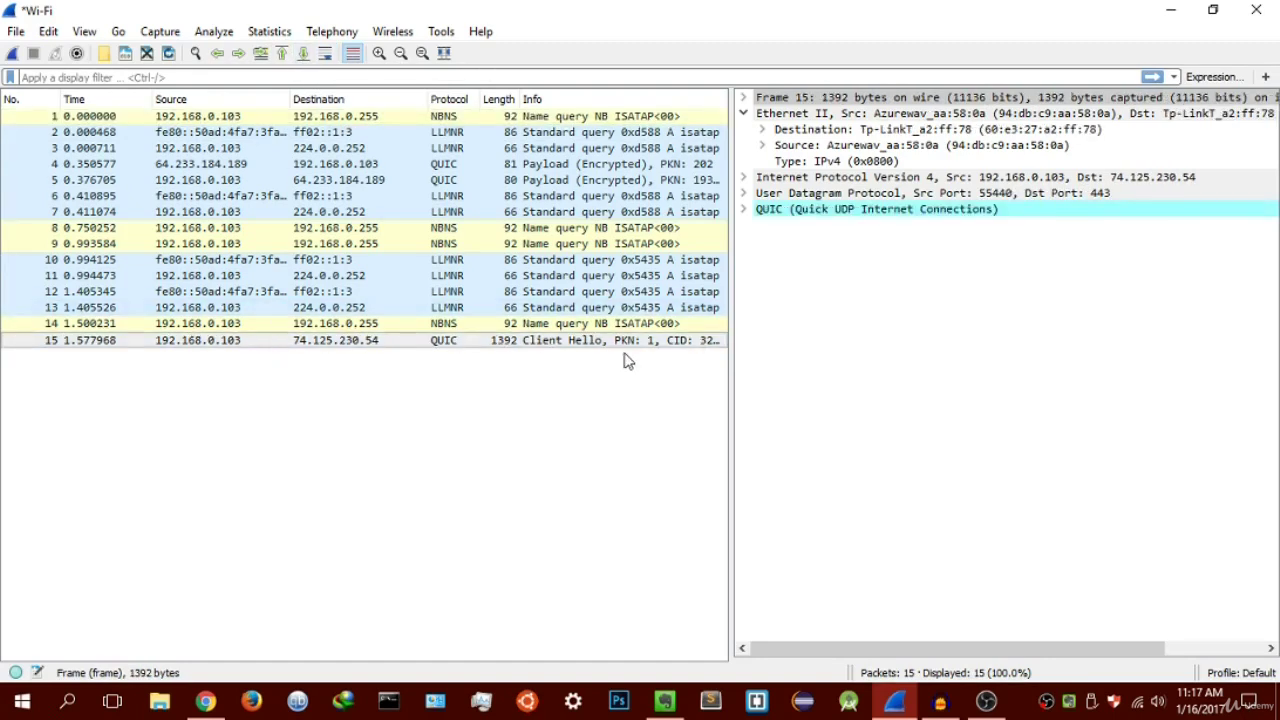
pyautogui.click(325, 54)
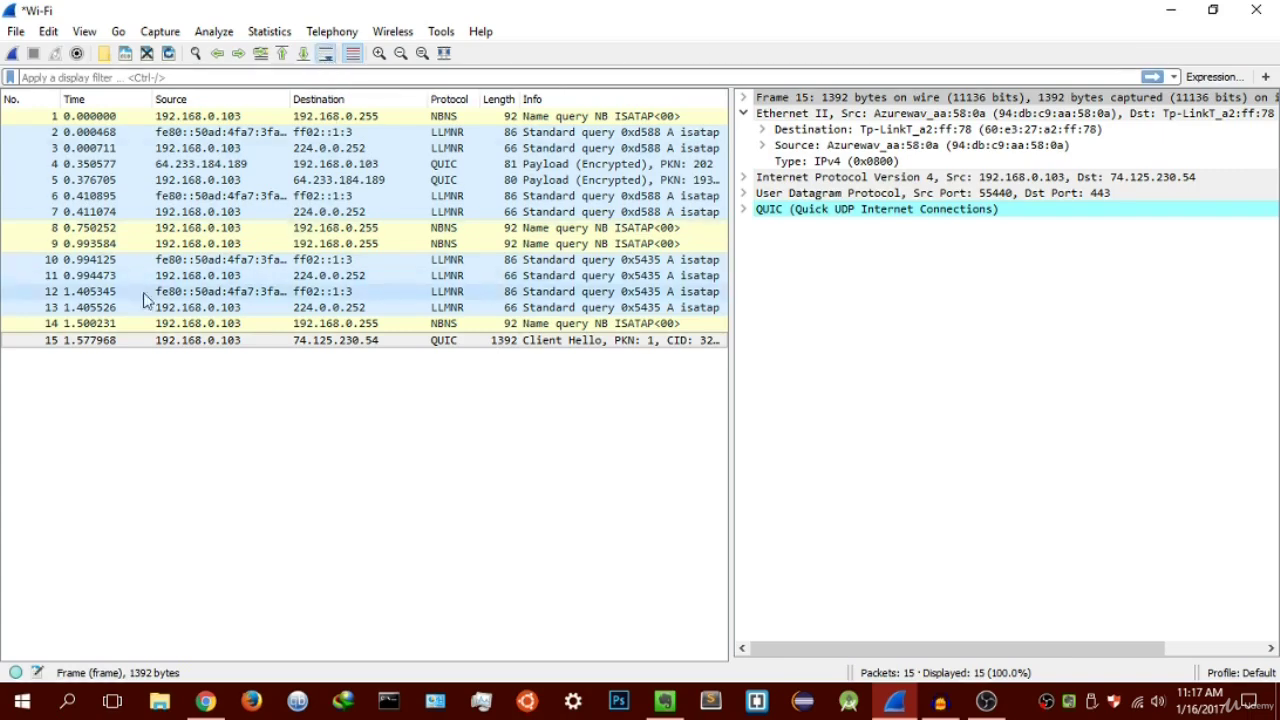
# Enlarge the main window text by two levels and shrink it back to its original size.
pyautogui.click(379, 55)
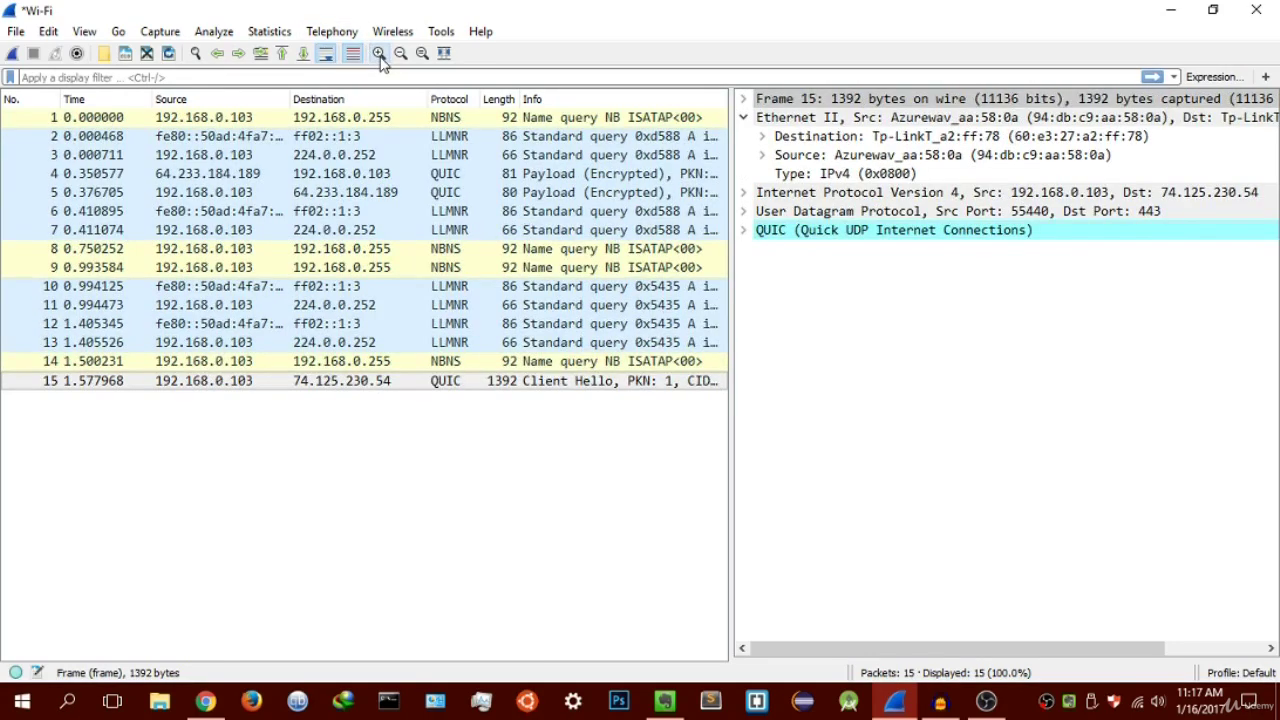
pyautogui.click(380, 55)
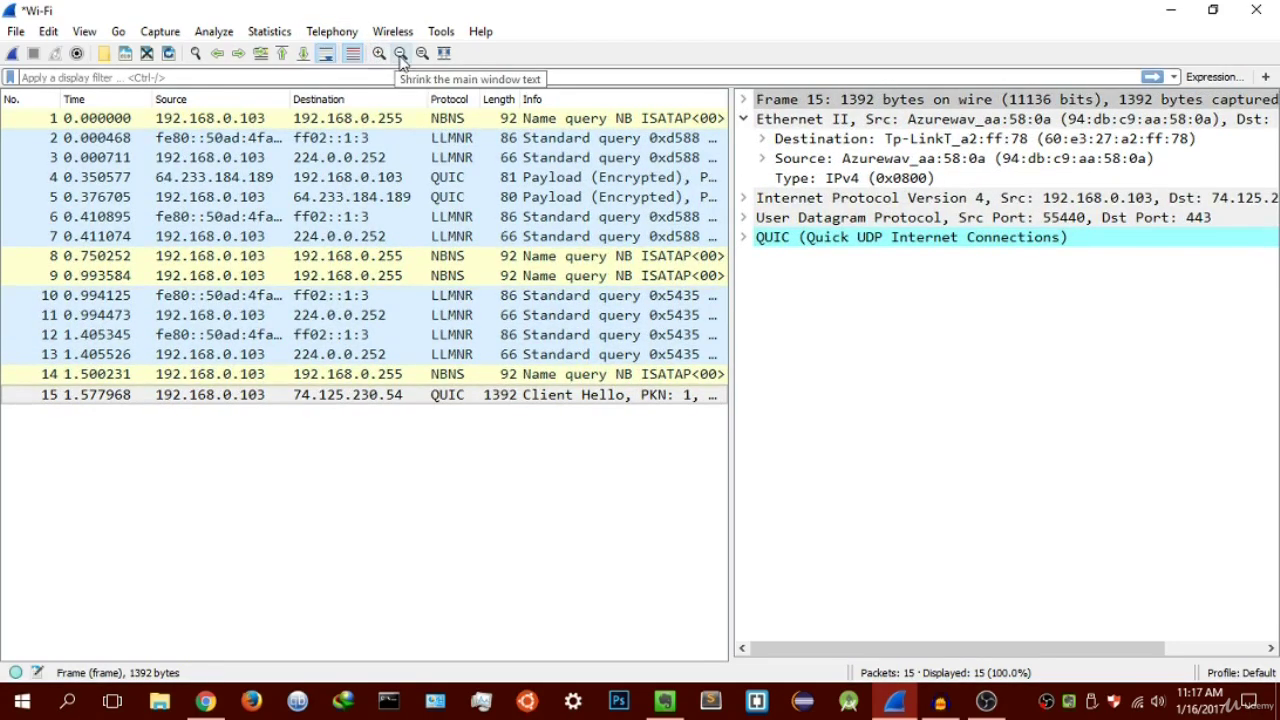
pyautogui.click(400, 55)
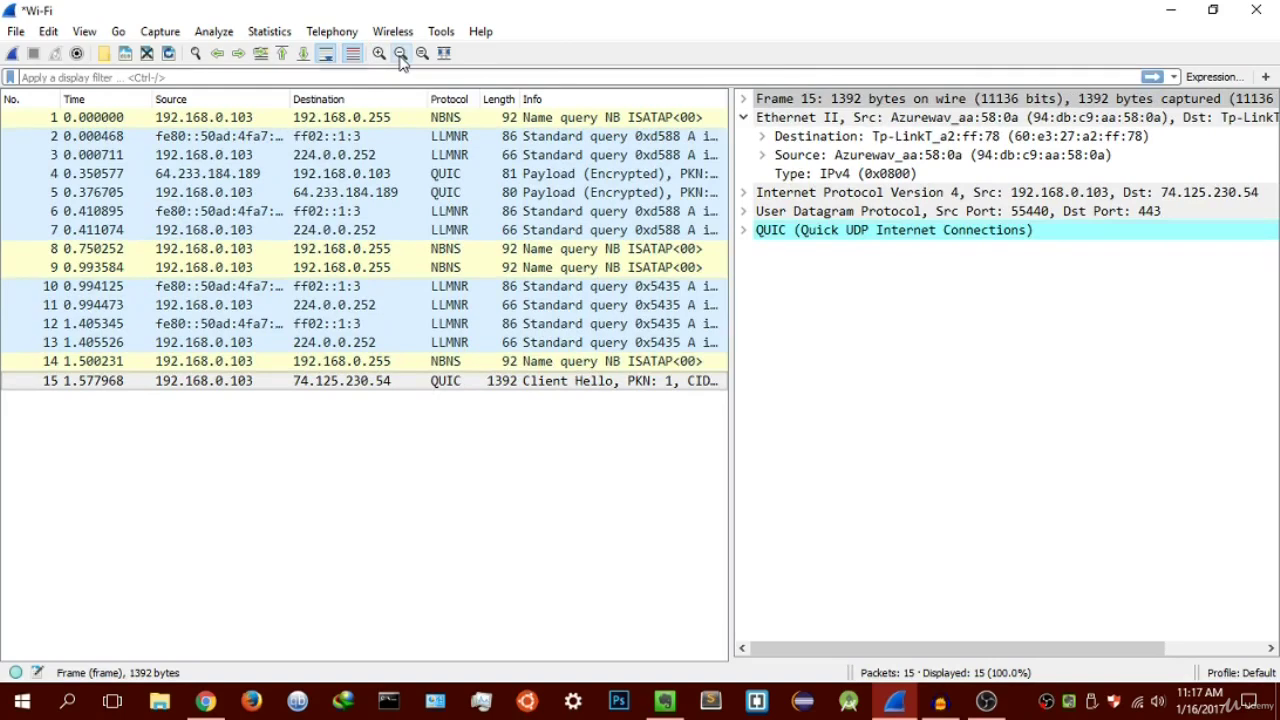
pyautogui.click(400, 55)
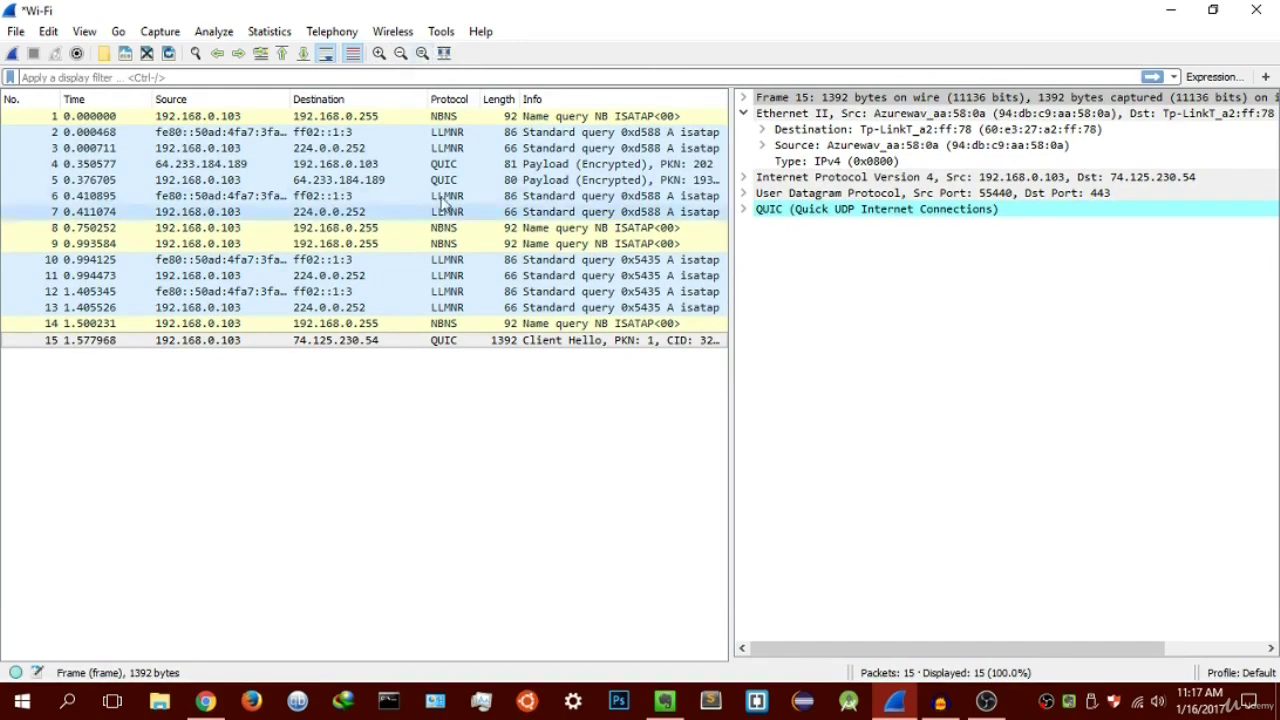
# Select packets 9, 5 and 6 one after another to view their details.
pyautogui.click(255, 243)
pyautogui.click(161, 180)
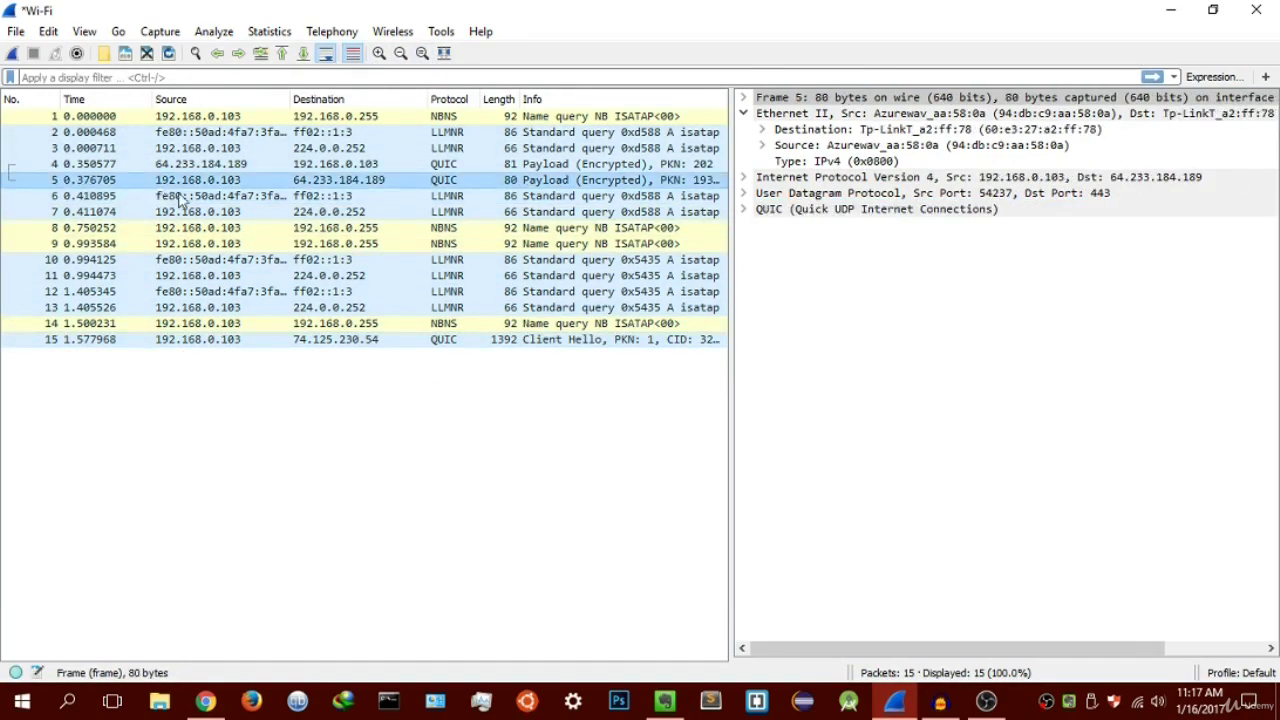
pyautogui.click(180, 196)
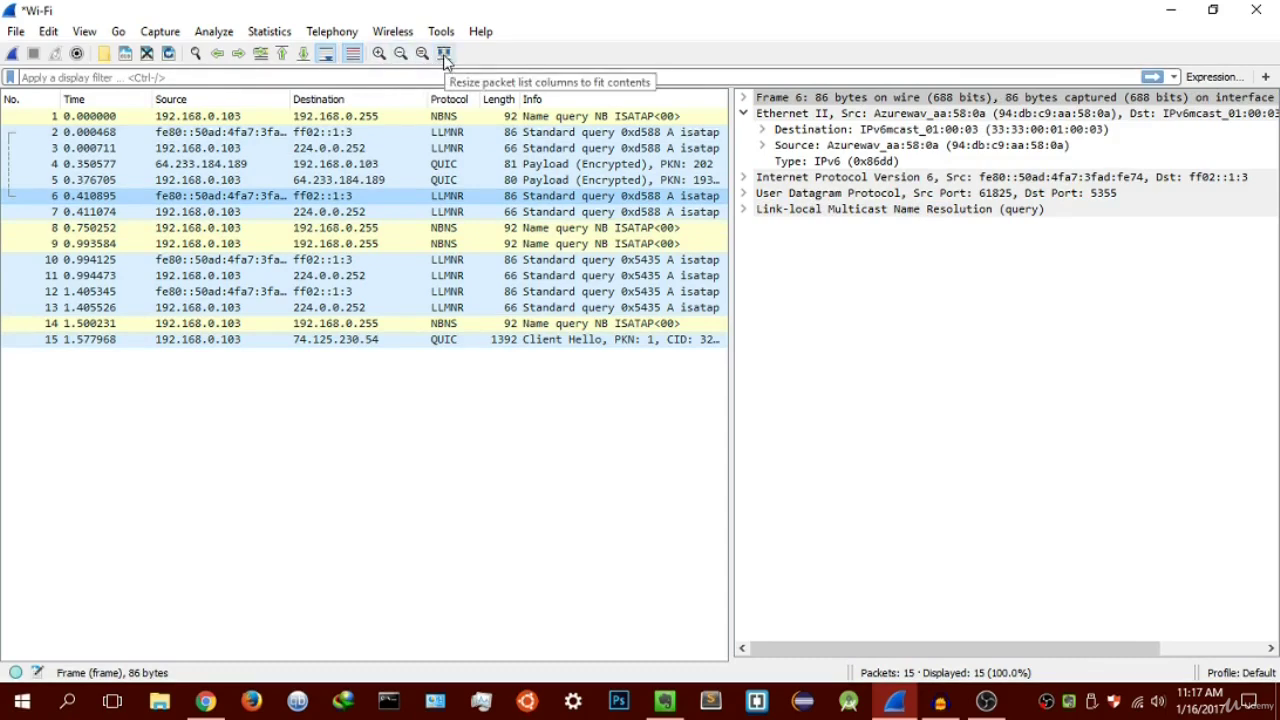
# Resize the packet list columns to fit their contents and slightly widen the Destination column.
pyautogui.click(445, 54)
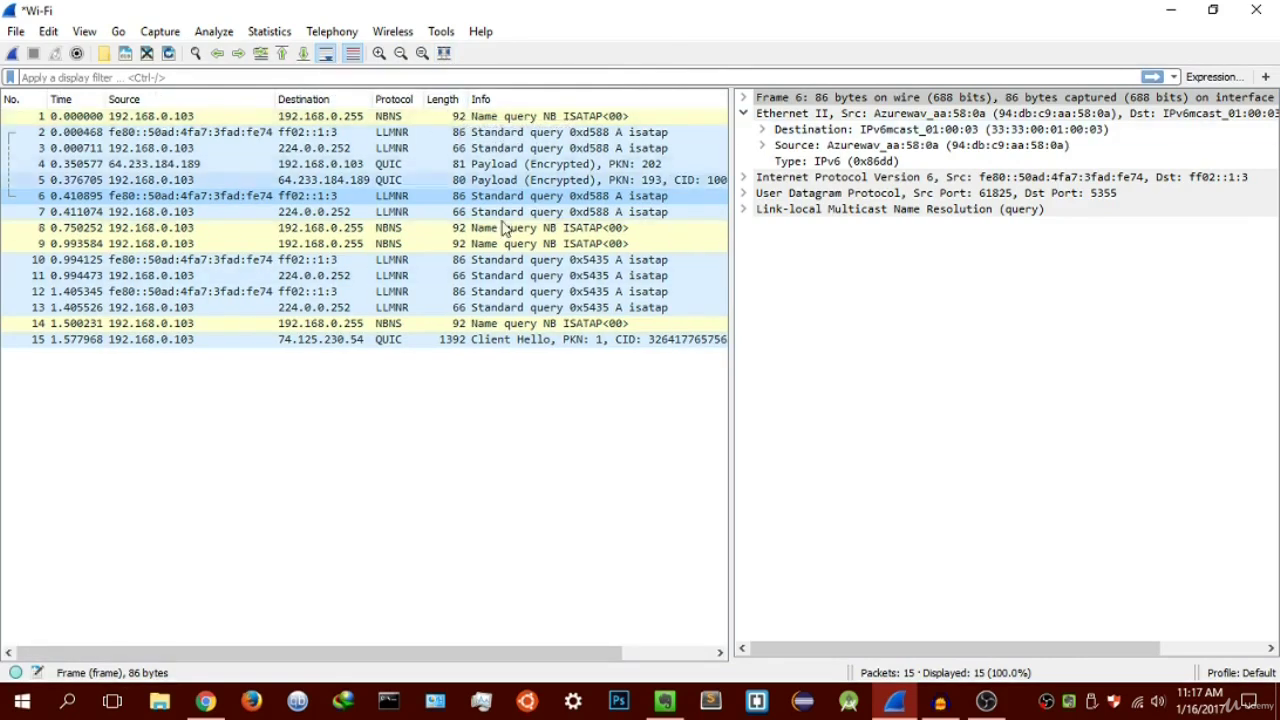
pyautogui.moveTo(371, 98)
pyautogui.mouseDown()
pyautogui.moveTo(395, 100)
pyautogui.moveTo(370, 101)
pyautogui.moveTo(379, 107)
pyautogui.mouseUp()
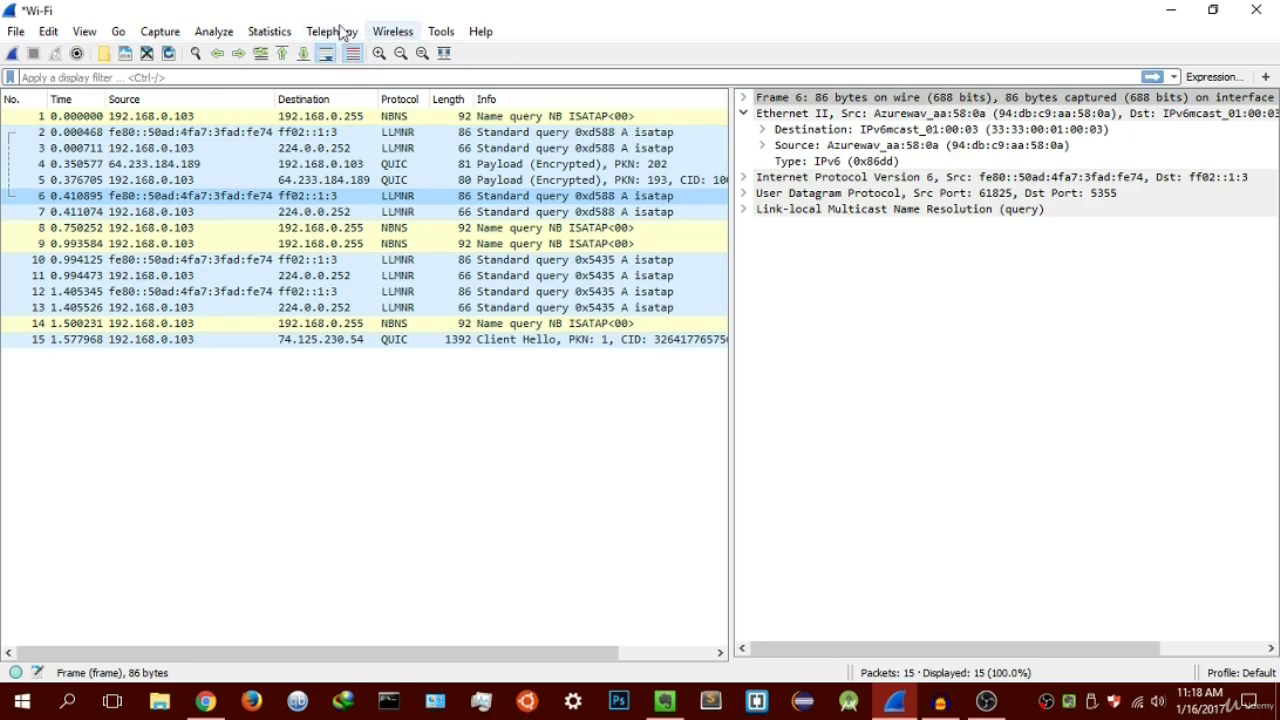
pyautogui.click(395, 31)
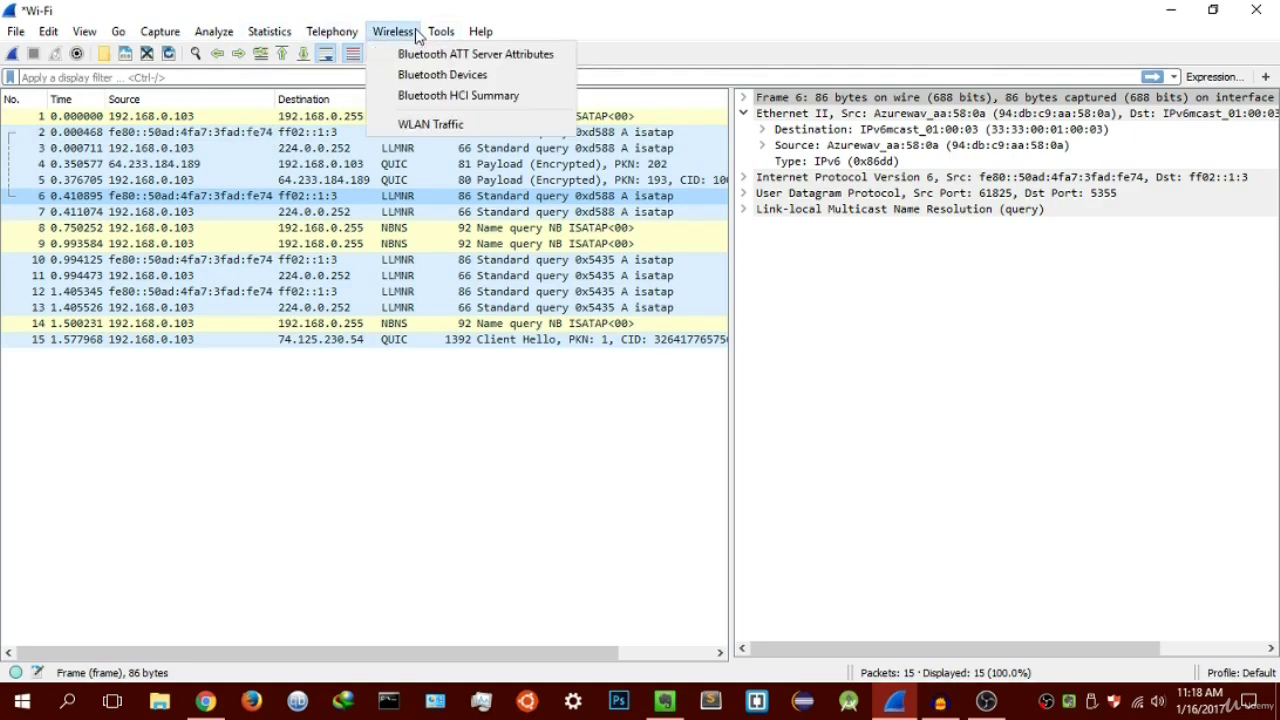
pyautogui.click(414, 33)
pyautogui.click(350, 37)
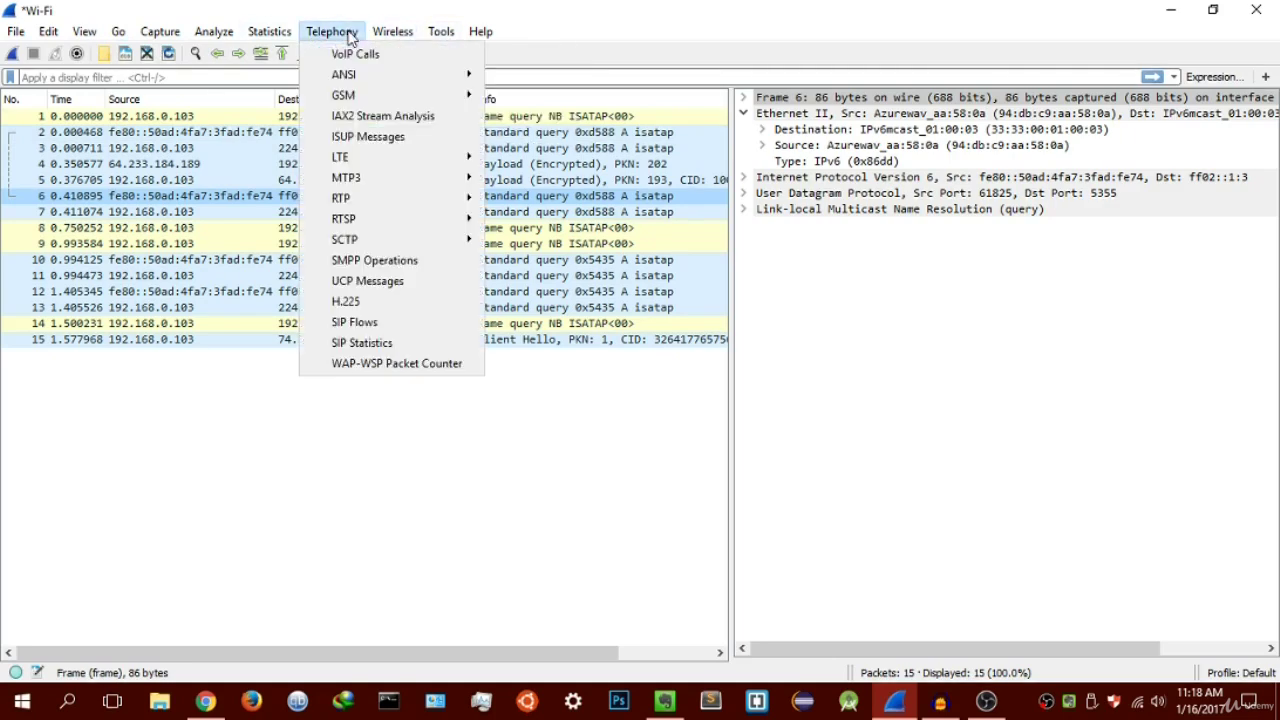
pyautogui.moveTo(290, 38)
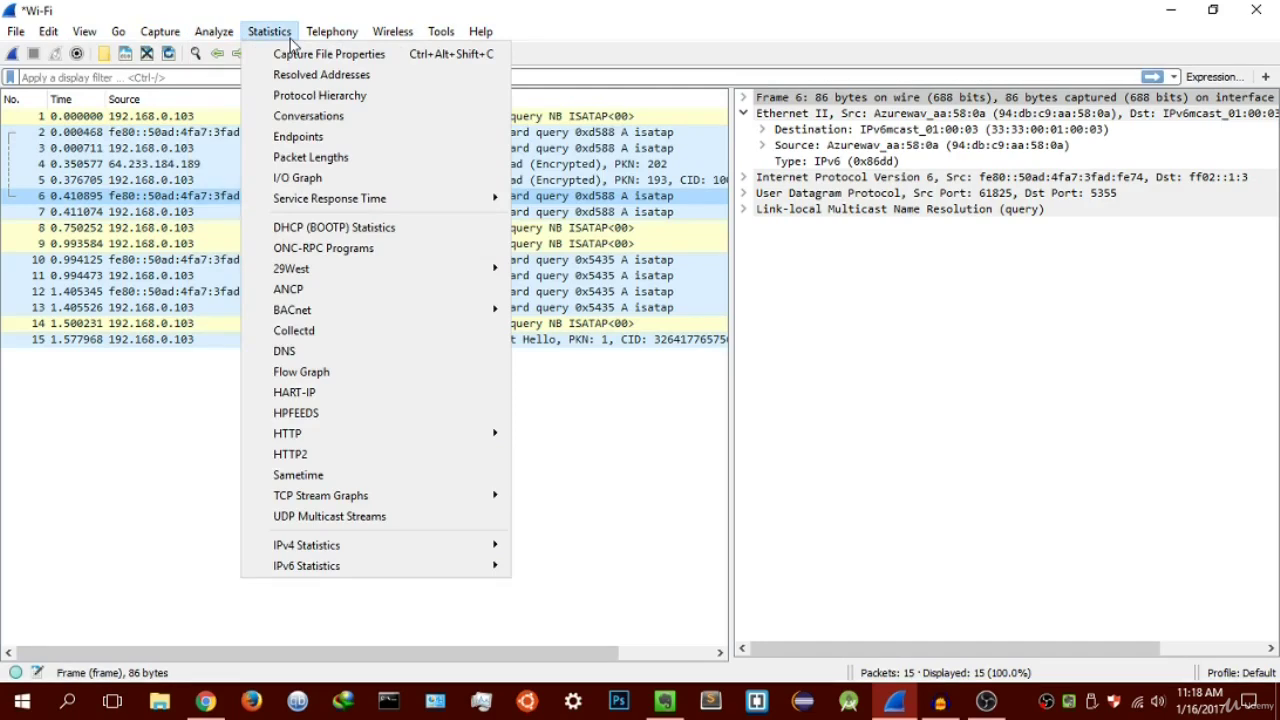
pyautogui.click(652, 421)
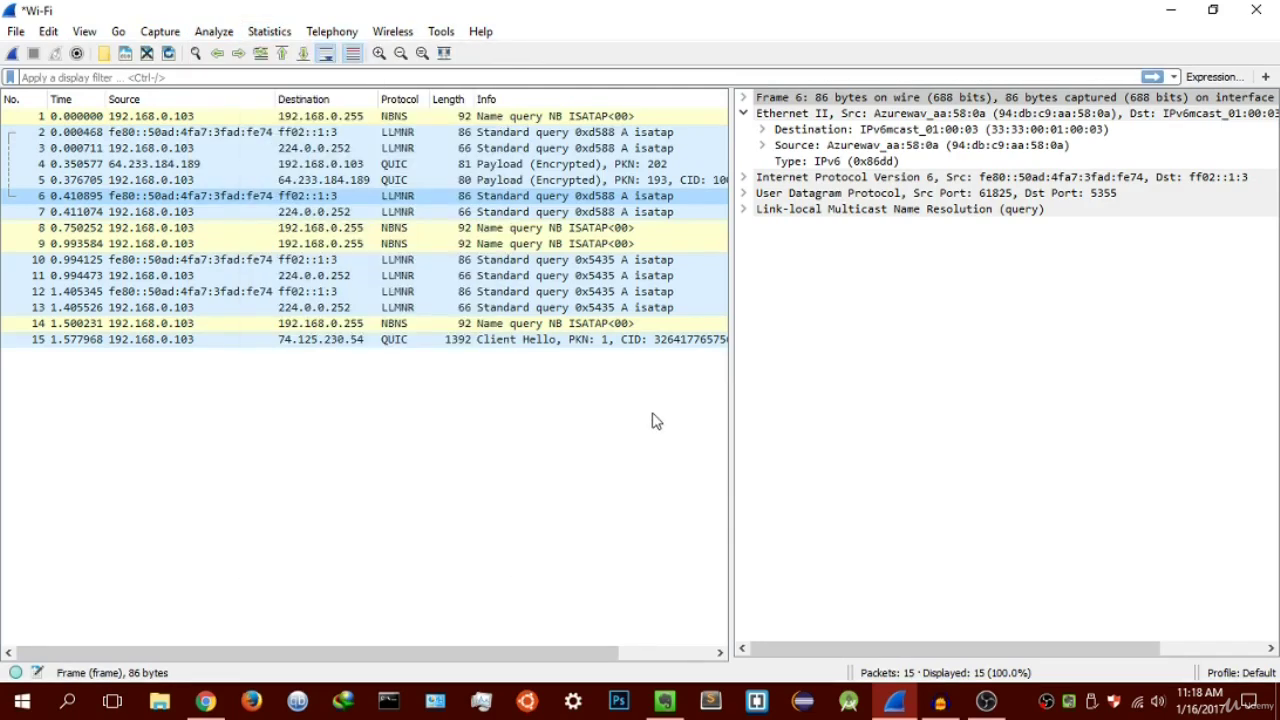